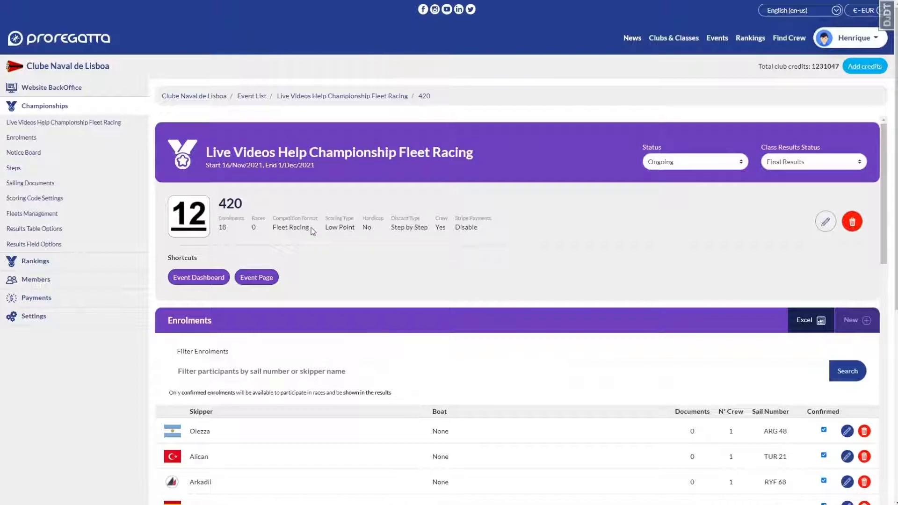
Review the 420 class's competition settings, its enrolment list and its Championship Steps section
double_click(220, 229)
drag(362, 216, 370, 230)
click(379, 234)
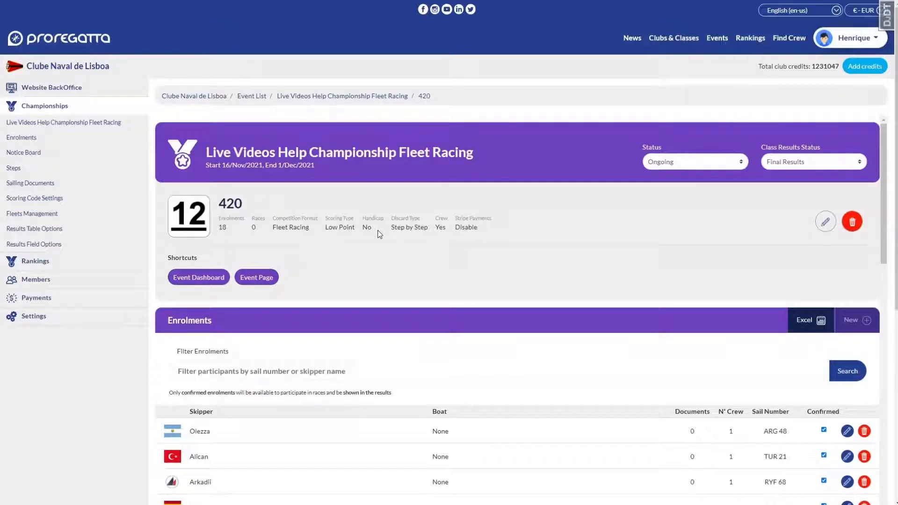
scroll(384, 242, down, 2)
scroll(385, 243, up, 2)
scroll(433, 287, down, 3)
scroll(365, 277, down, 7)
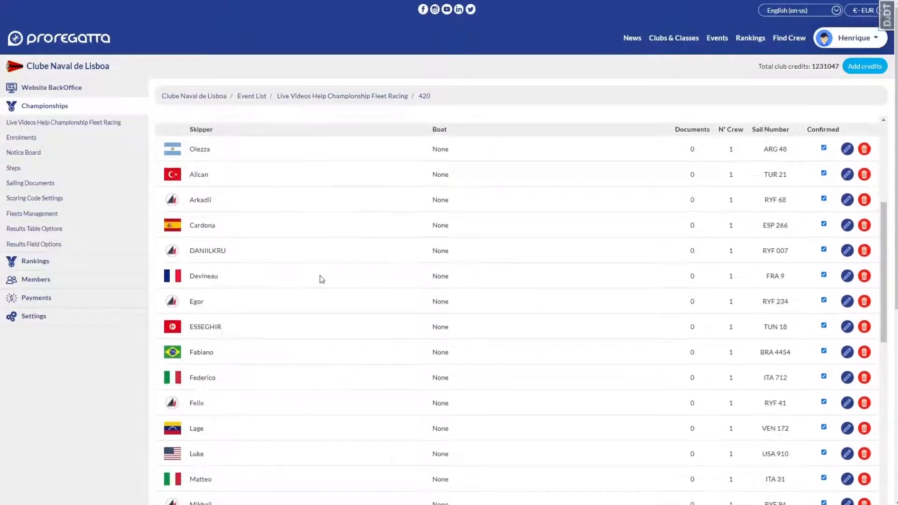
scroll(640, 271, down, 5)
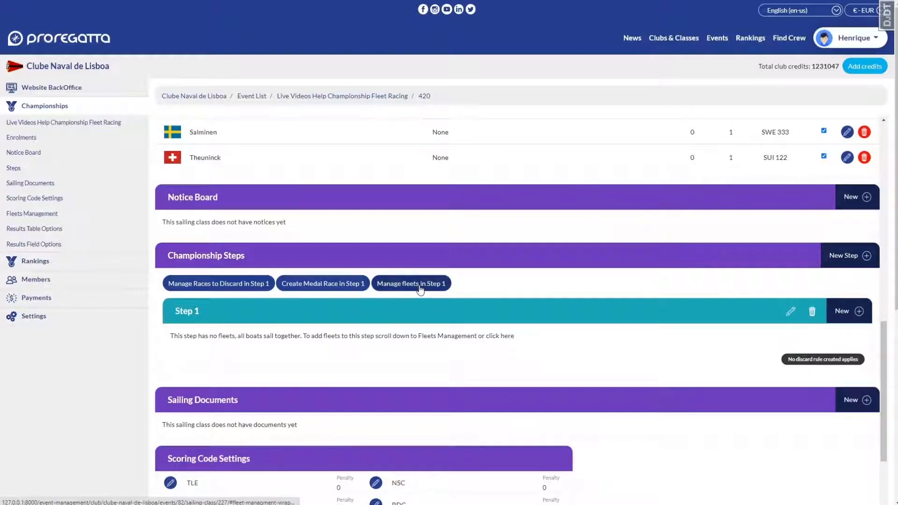
Create a fleet named Red in Step 1, keeping the red colour, and save it
click(420, 286)
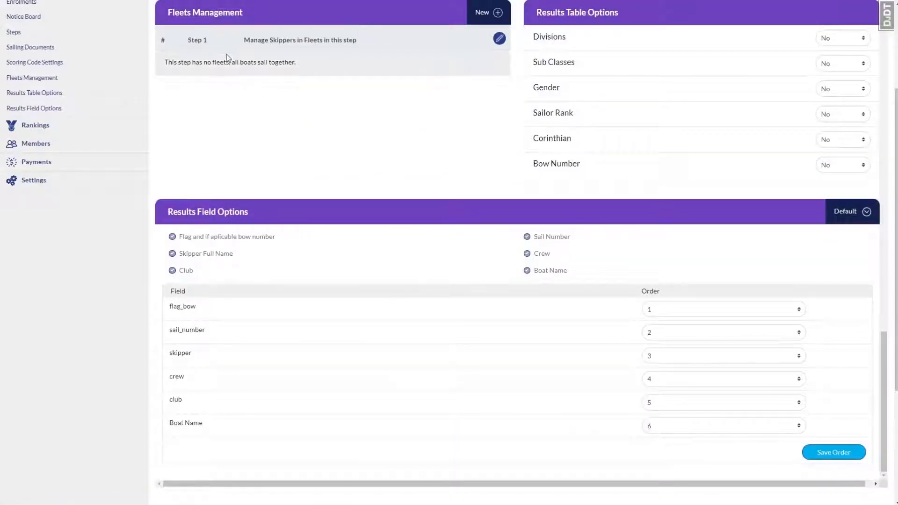
scroll(226, 53, up, 3)
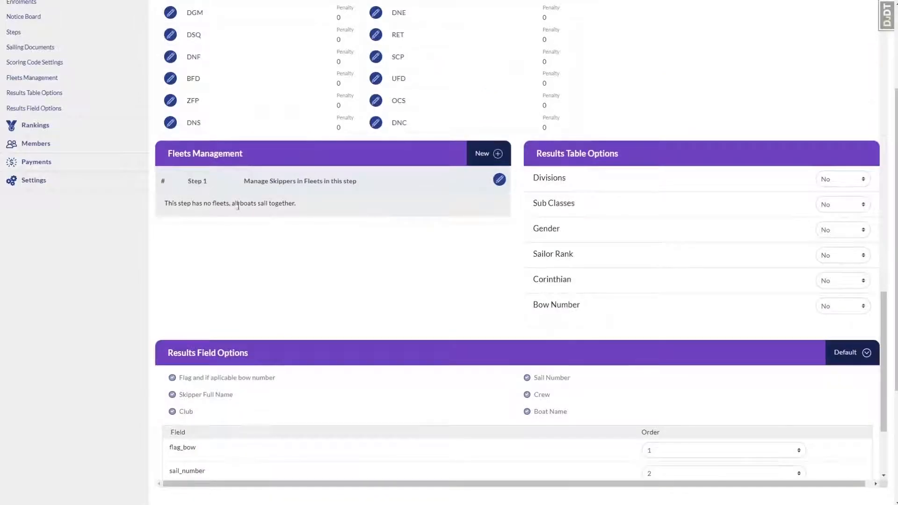
click(495, 156)
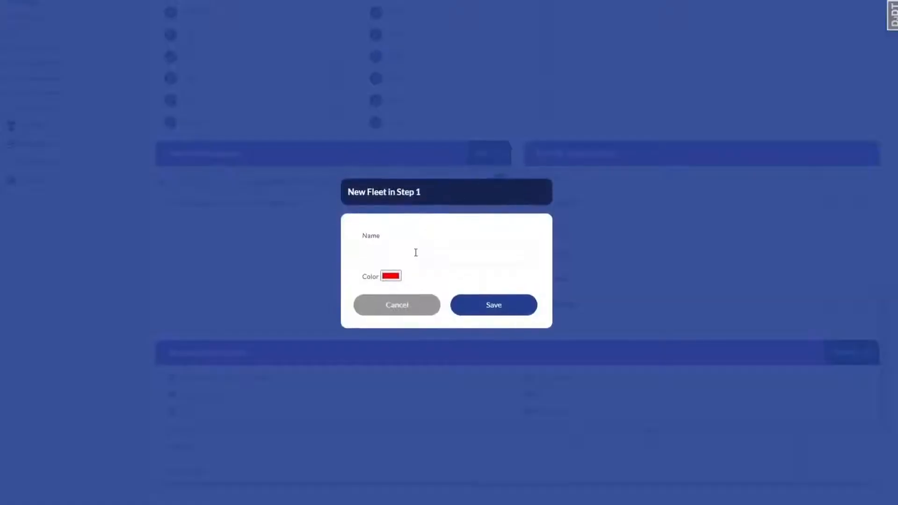
click(414, 251)
text(Red)
key(Tab)
click(493, 305)
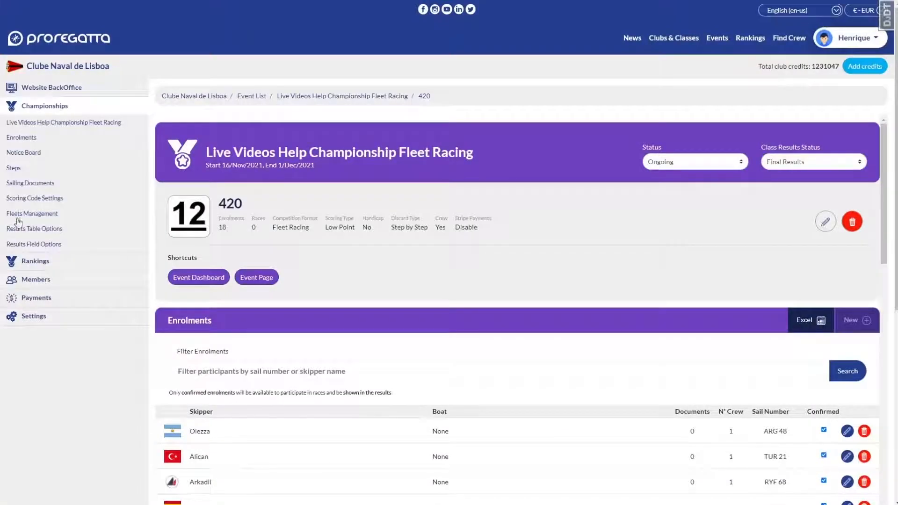
Add a second fleet to Step 1 named Blue, give it a blue colour and save it
click(32, 213)
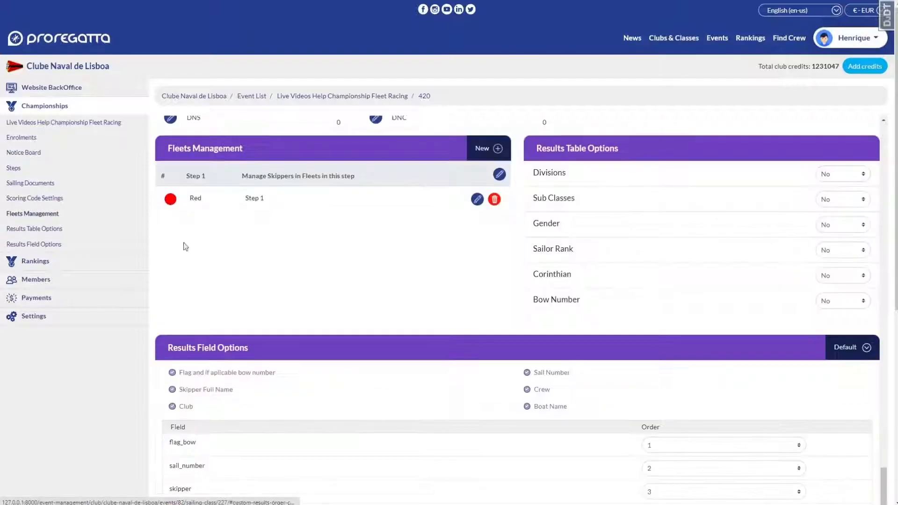
click(489, 153)
click(398, 252)
text(Blue)
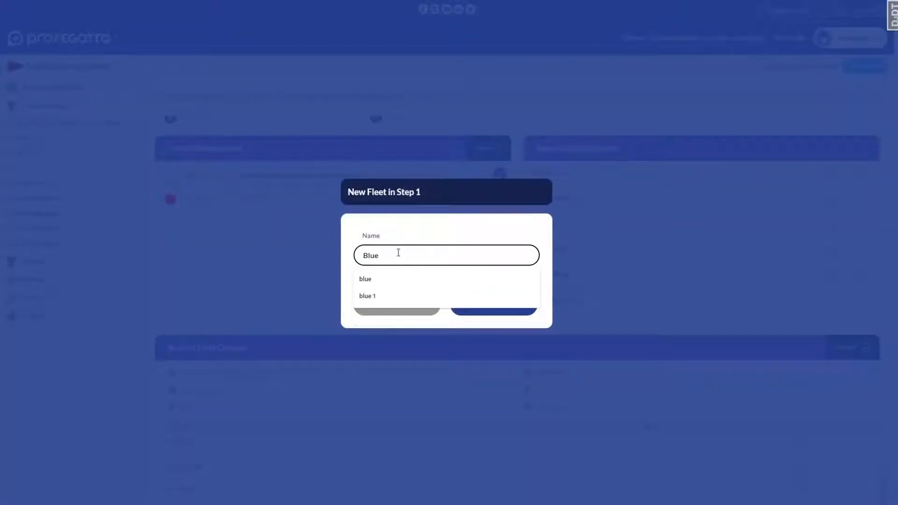
click(426, 234)
click(394, 279)
click(441, 350)
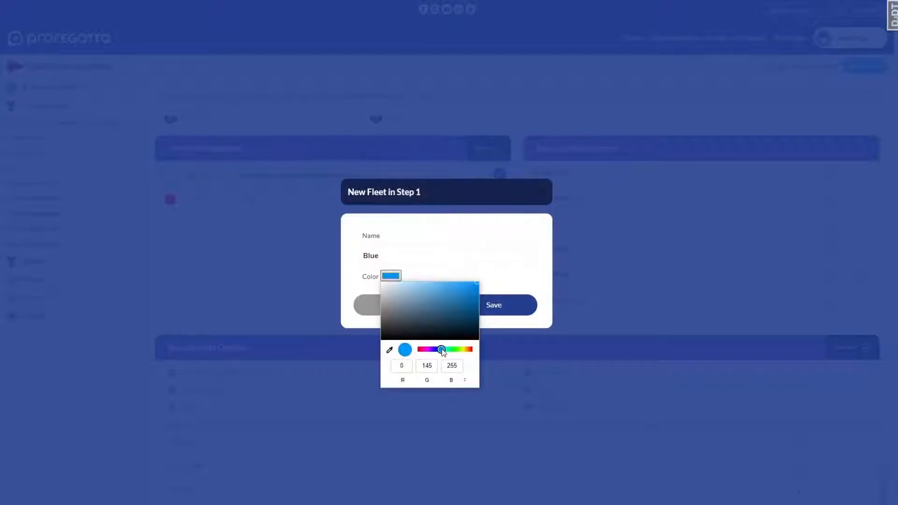
drag(446, 318, 469, 288)
click(511, 311)
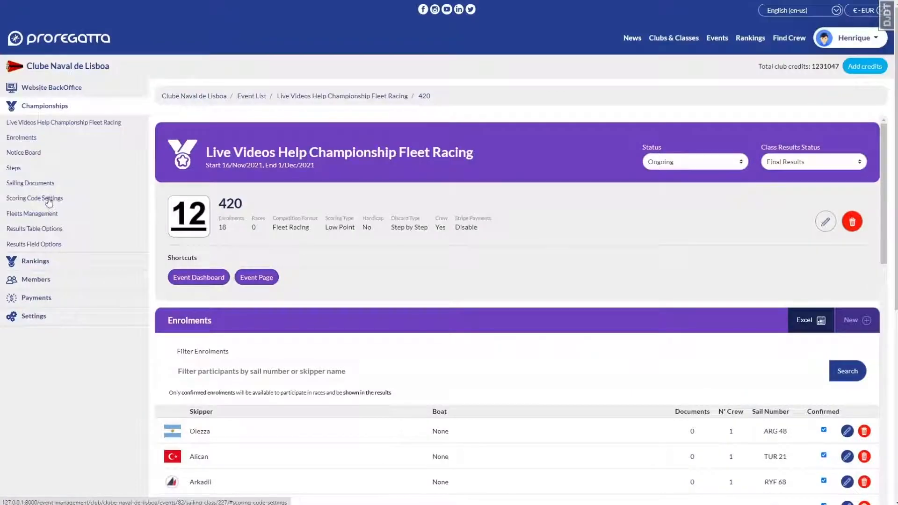
Add a third fleet to Step 1 named Yellow, coloured yellow (about RGB 229, 214, 52), and save it
click(46, 213)
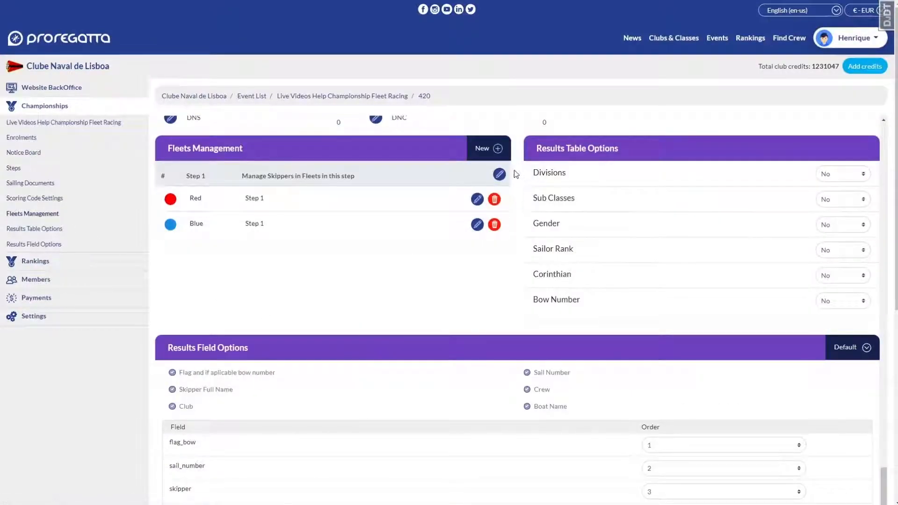
click(498, 174)
click(401, 249)
text(Y)
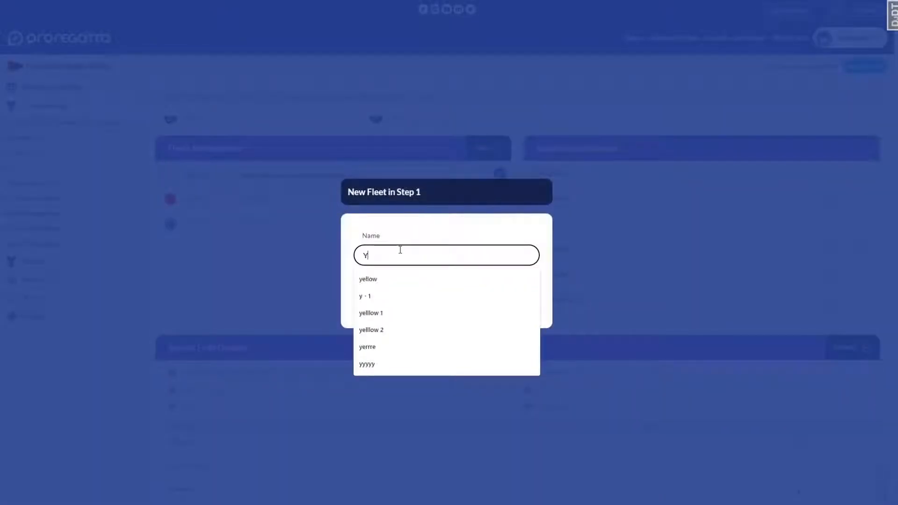
text(ellow)
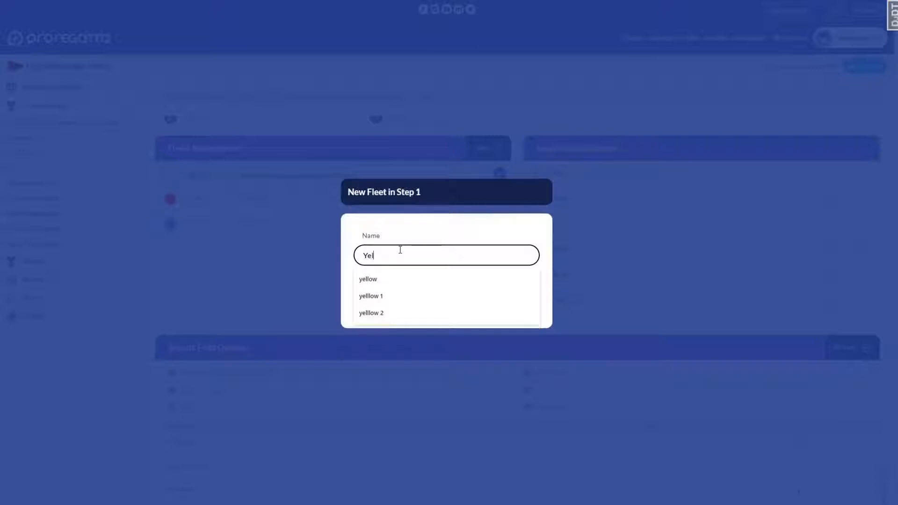
key(Tab)
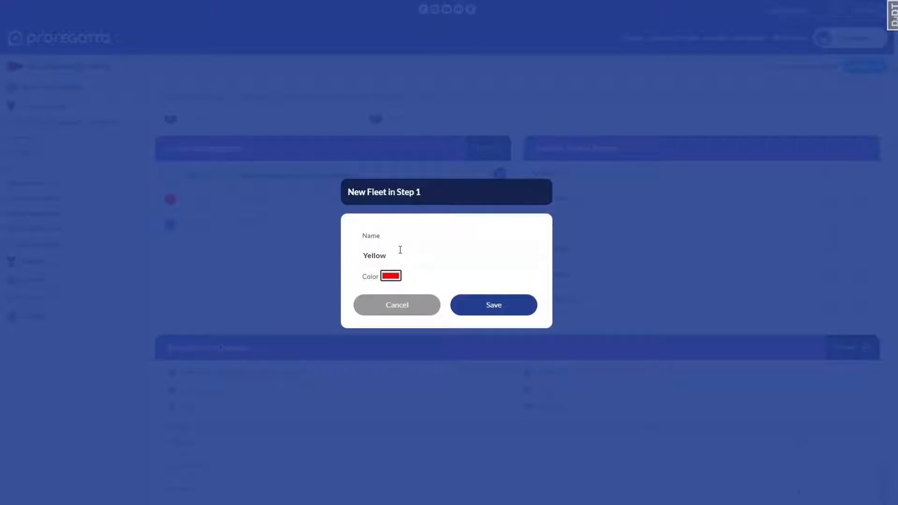
click(398, 275)
click(463, 350)
mouse_move(470, 302)
mouse_down()
mouse_move(469, 291)
mouse_move(456, 288)
mouse_up()
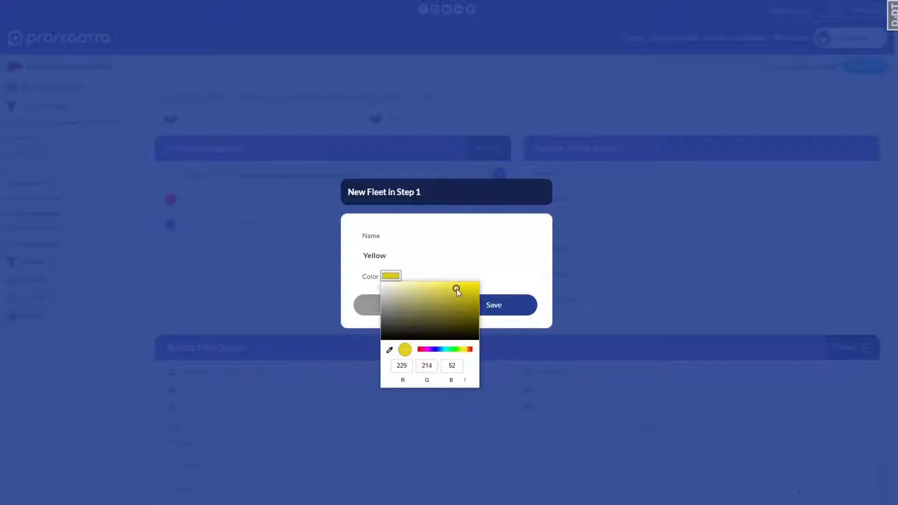
click(501, 283)
click(498, 306)
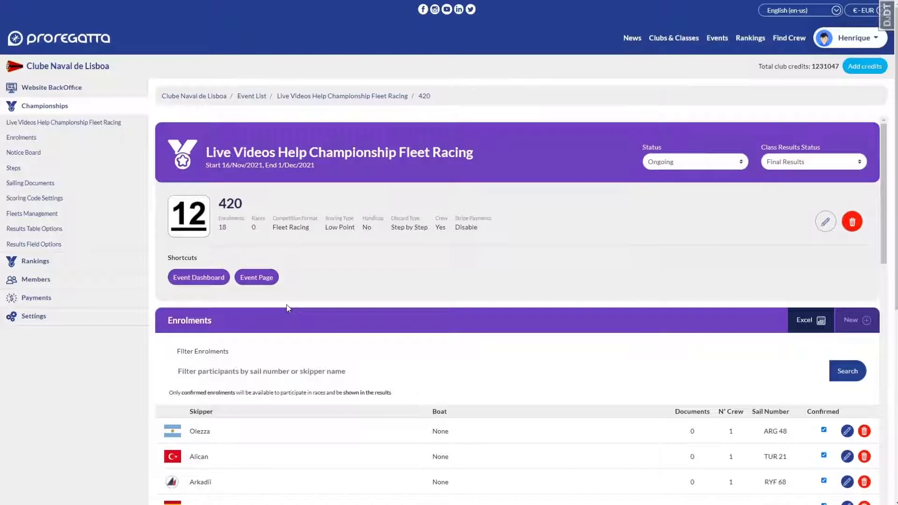
click(63, 214)
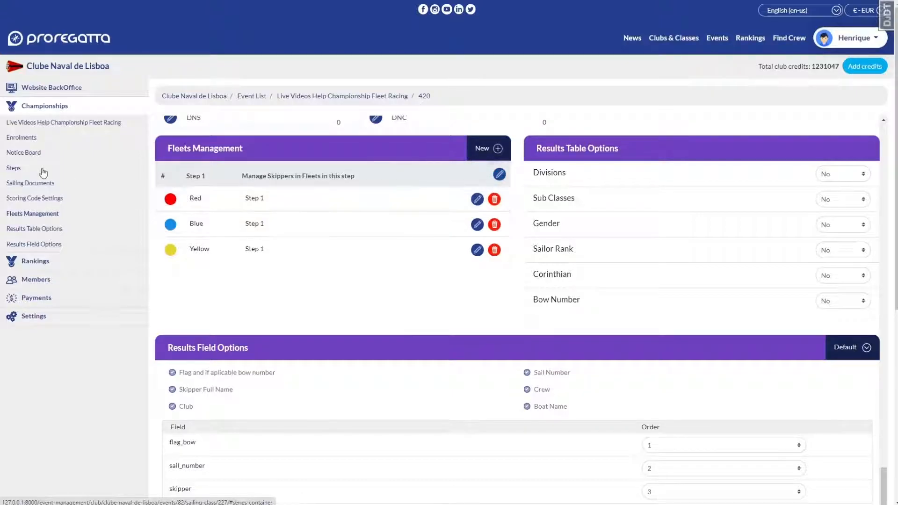
click(41, 171)
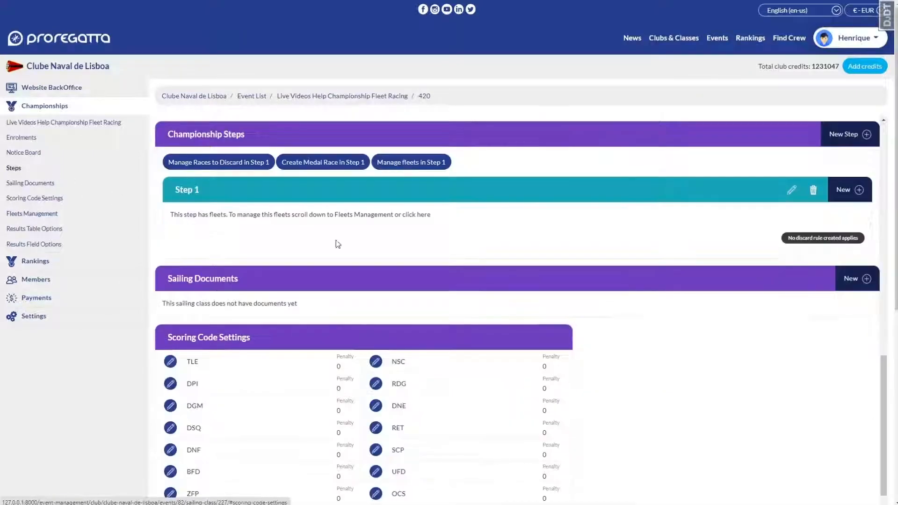
click(848, 191)
click(449, 282)
click(359, 262)
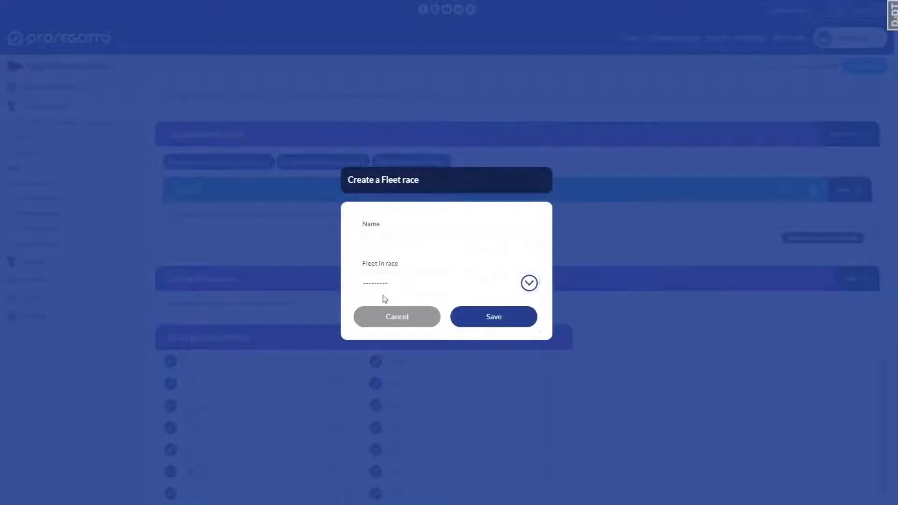
click(397, 316)
Open the management of skippers in fleets for Step 1
click(55, 213)
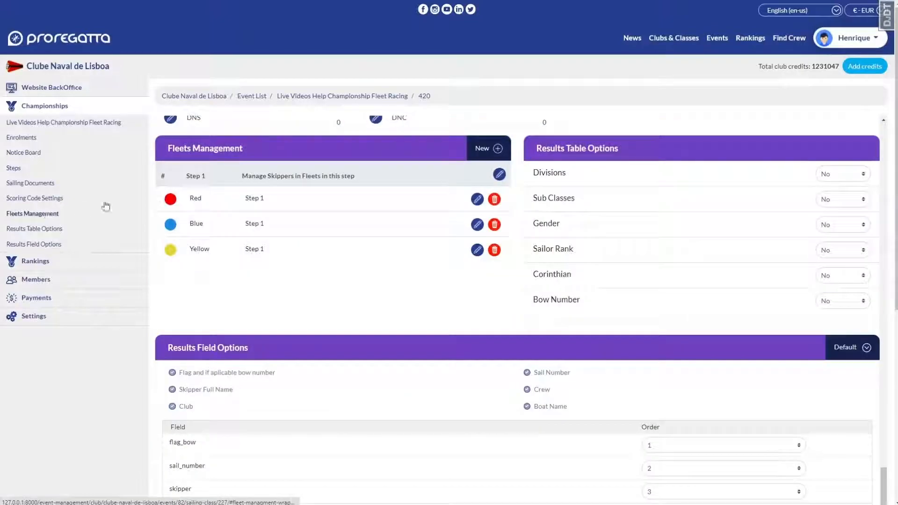
click(499, 174)
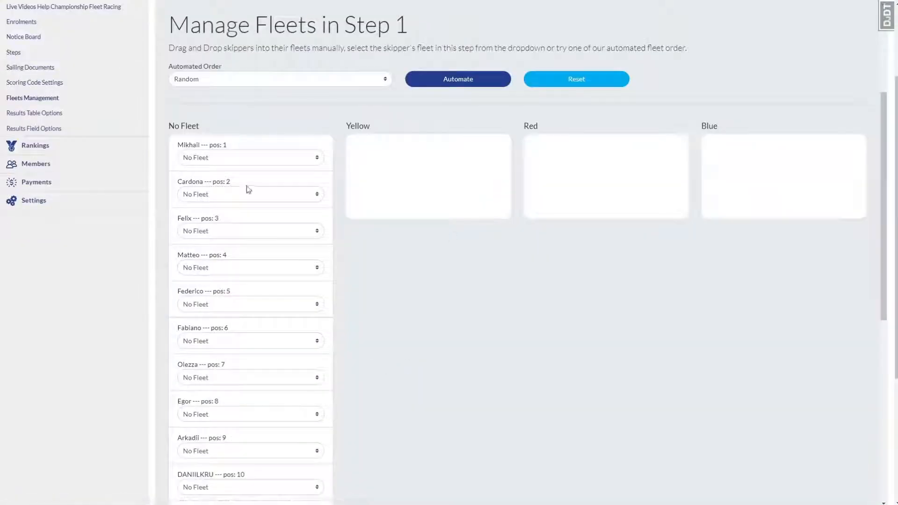
Manually assign the skipper in position 2 to Yellow, positions 1 and 3 to 6 to Red, and position 7 to Blue
click(238, 159)
click(225, 181)
drag(220, 146, 411, 156)
drag(211, 149, 562, 182)
click(243, 157)
click(213, 179)
click(212, 194)
click(213, 217)
click(212, 158)
click(207, 180)
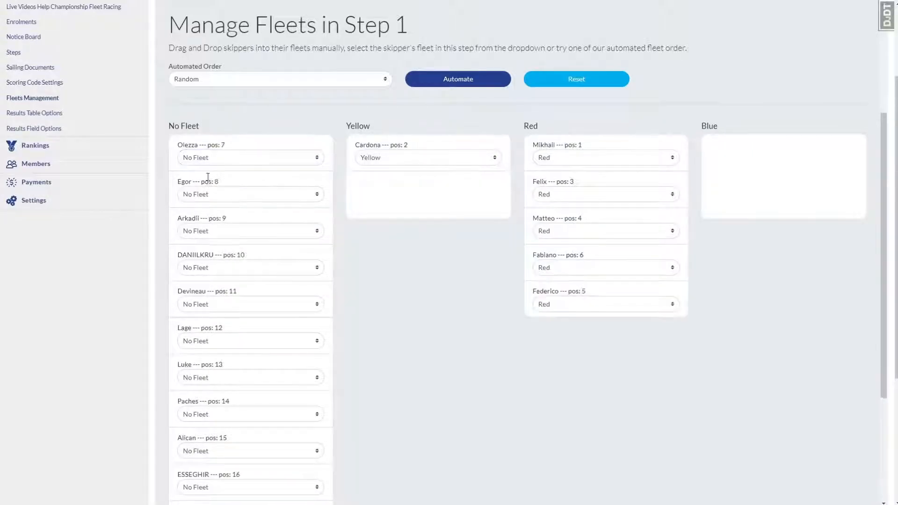
drag(220, 145, 730, 148)
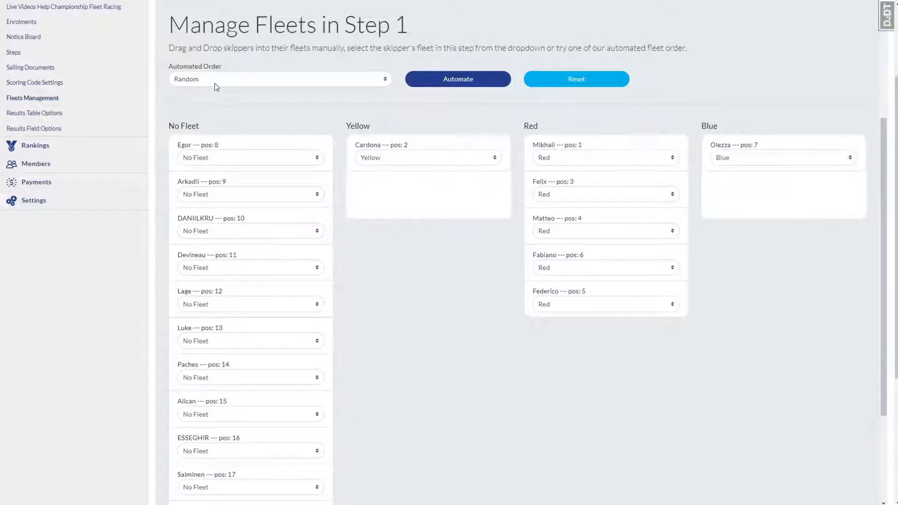
Distribute all skippers over the three fleets automatically in Random order and save the assignment
click(230, 79)
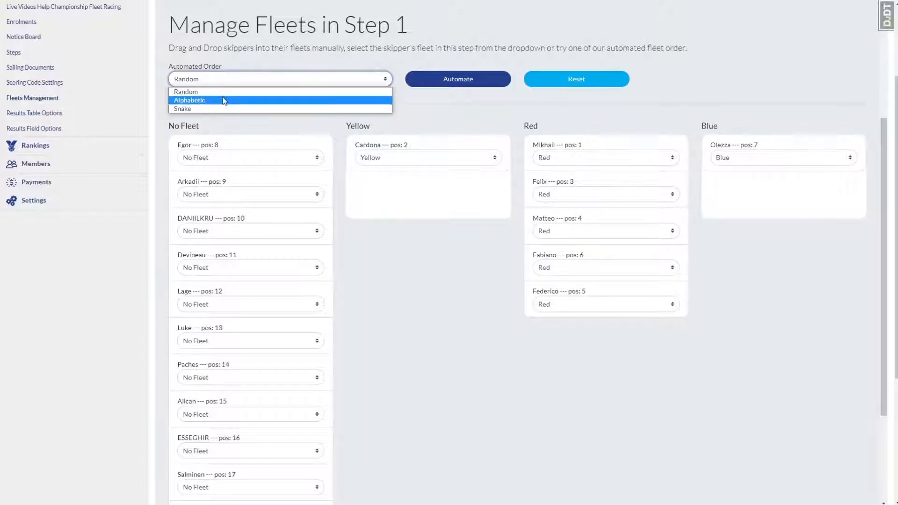
click(222, 94)
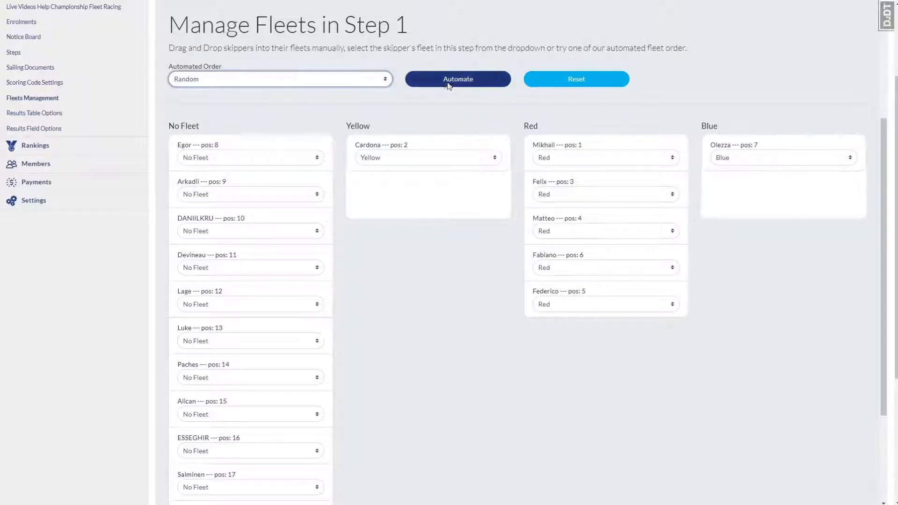
click(447, 85)
click(772, 450)
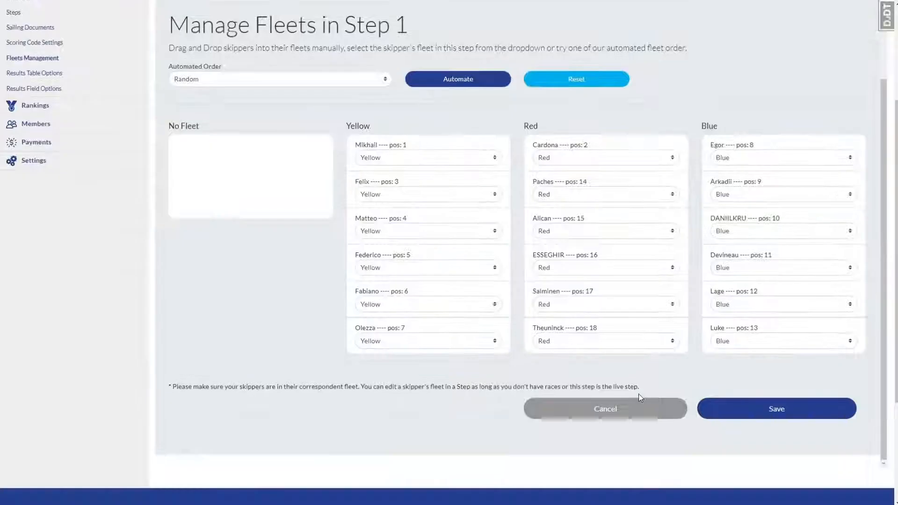
Return to the 420 class page and go to its Championship Steps section
scroll(276, 327, up, 3)
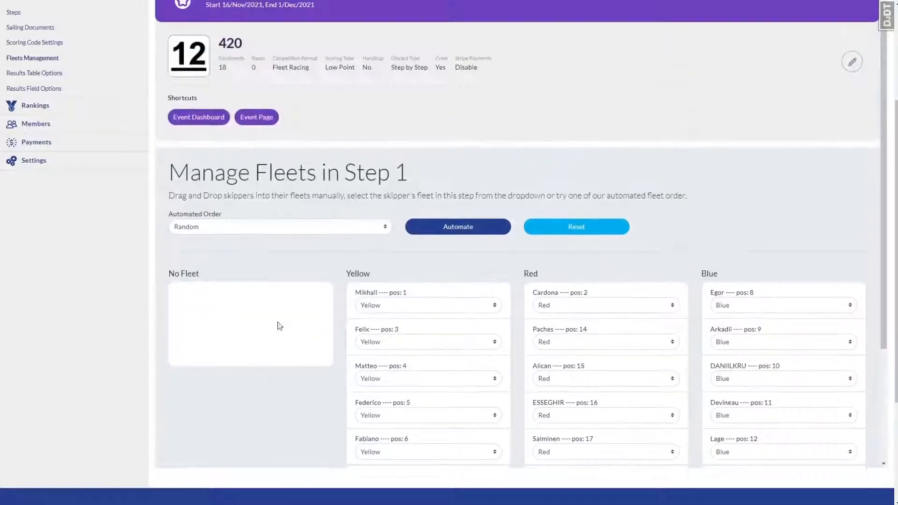
scroll(278, 327, up, 3)
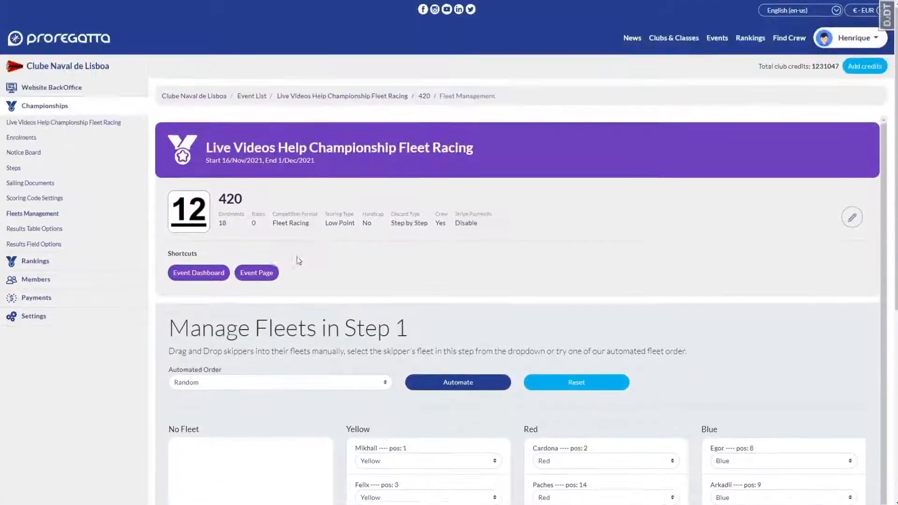
click(424, 97)
scroll(475, 246, down, 5)
scroll(473, 248, up, 4)
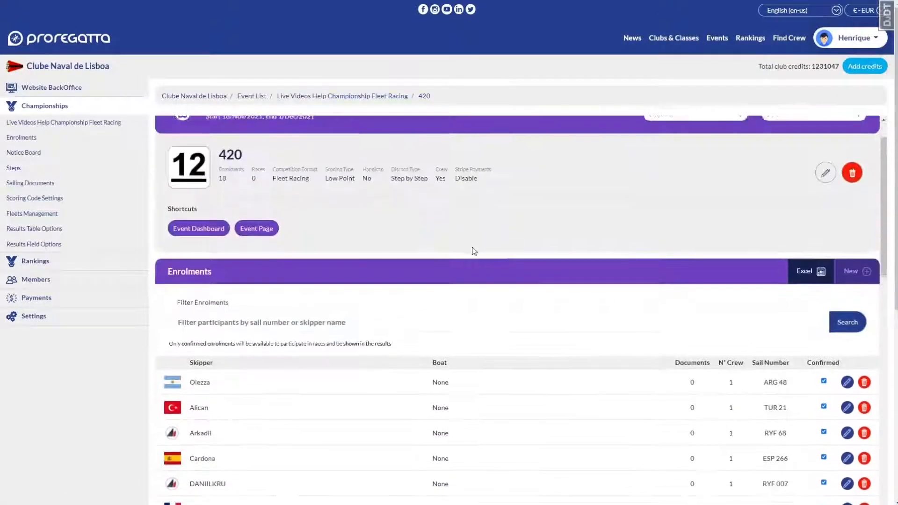
scroll(474, 251, down, 15)
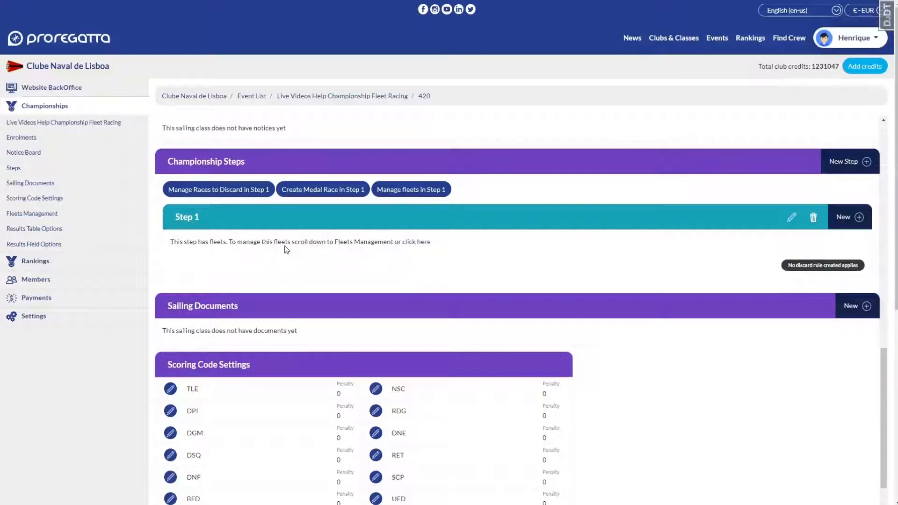
Create a race in Step 1 for the Red fleet, named Red 1, and save it
click(849, 223)
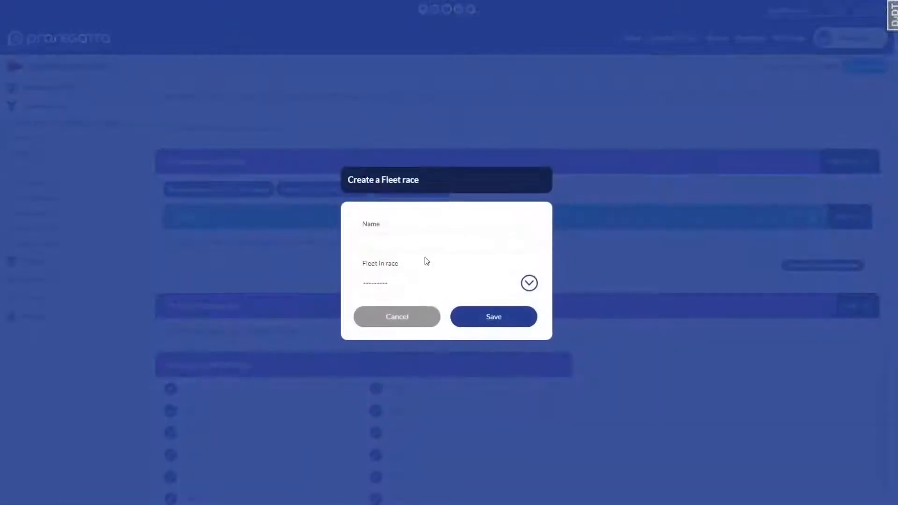
click(414, 286)
click(398, 308)
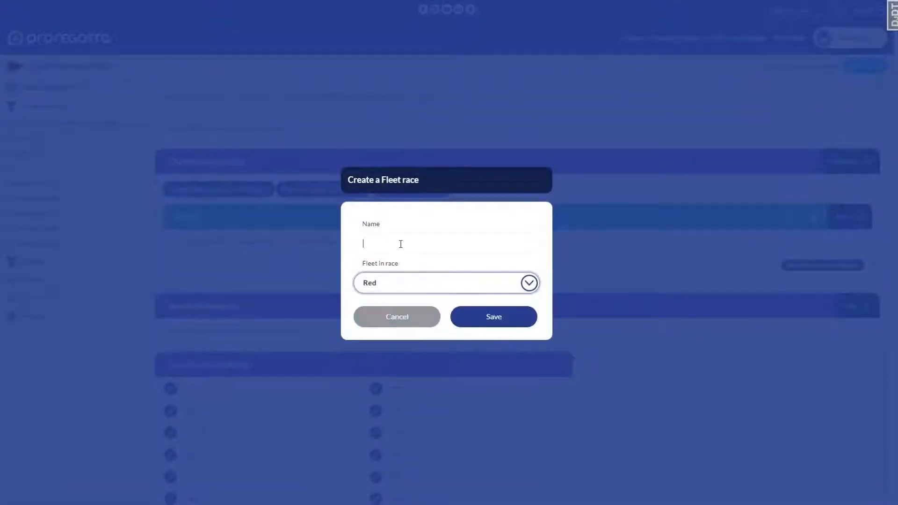
click(400, 243)
text(Red 1)
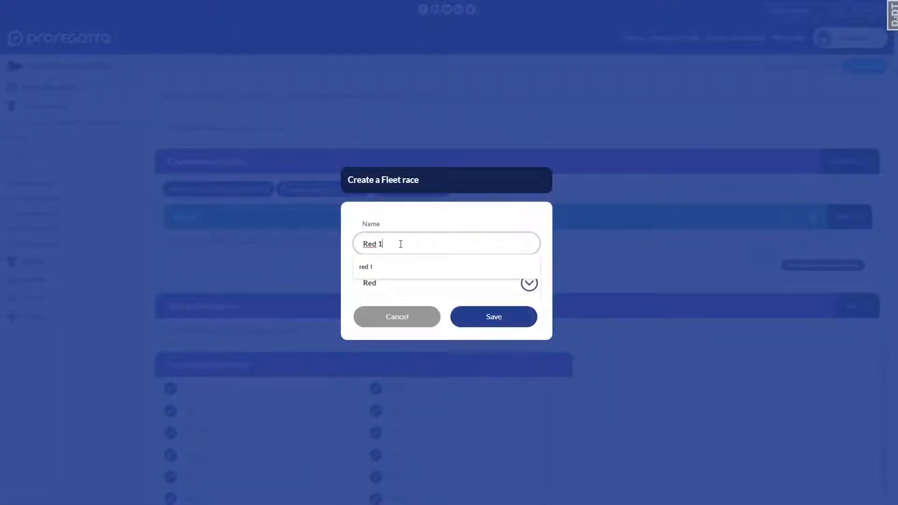
click(475, 315)
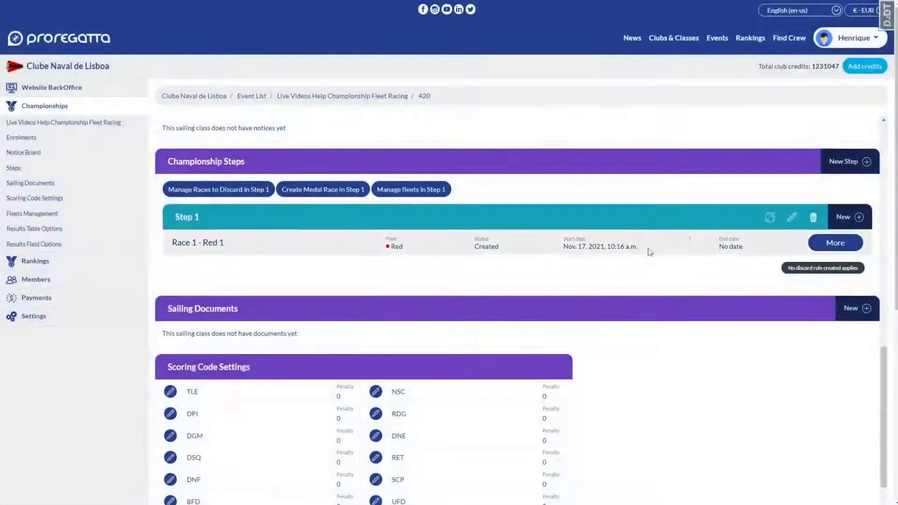
Create a race in Step 1 for the Blue fleet, named Blue 1, and save it
click(846, 217)
click(403, 250)
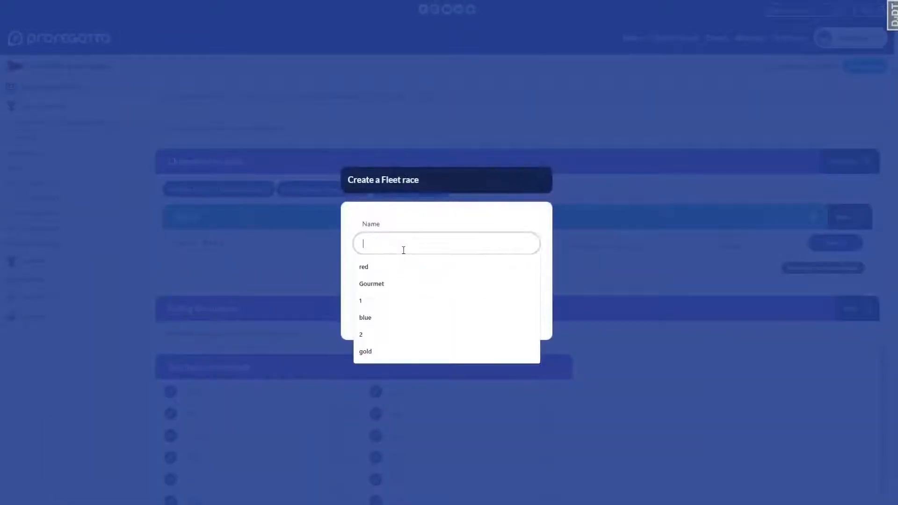
text(Ra)
key(BackSpace)
key(BackSpace)
text(Blue 1)
click(406, 290)
click(406, 317)
click(472, 317)
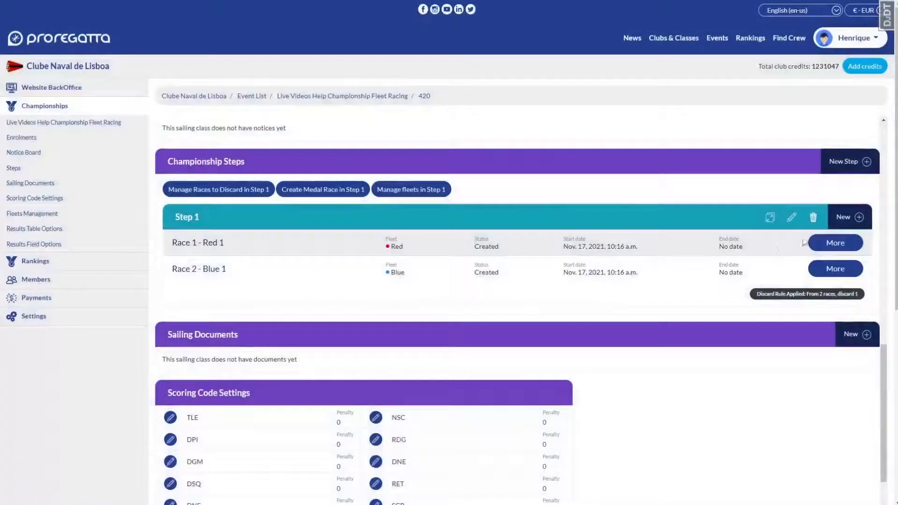
Create a race in Step 1 for the Yellow fleet, named Yellow 1, and save it
click(846, 217)
click(467, 283)
click(424, 328)
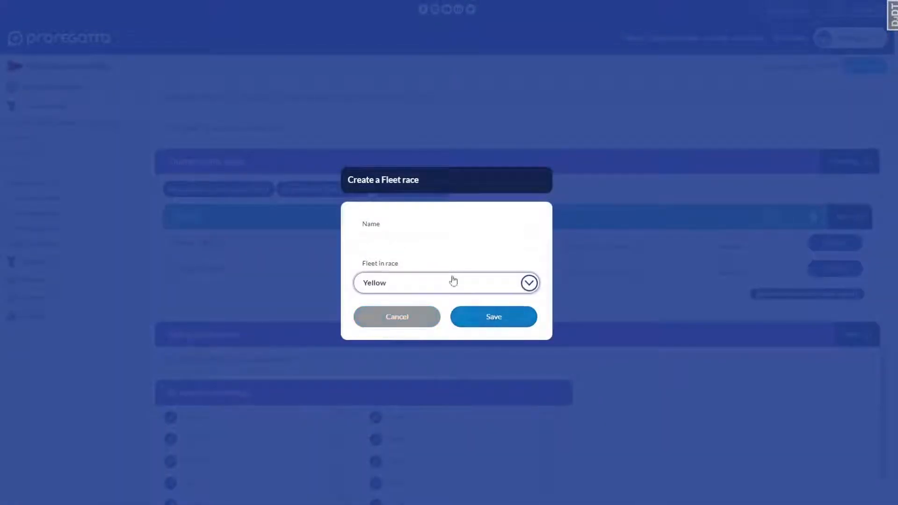
click(434, 250)
text(Yellow 1)
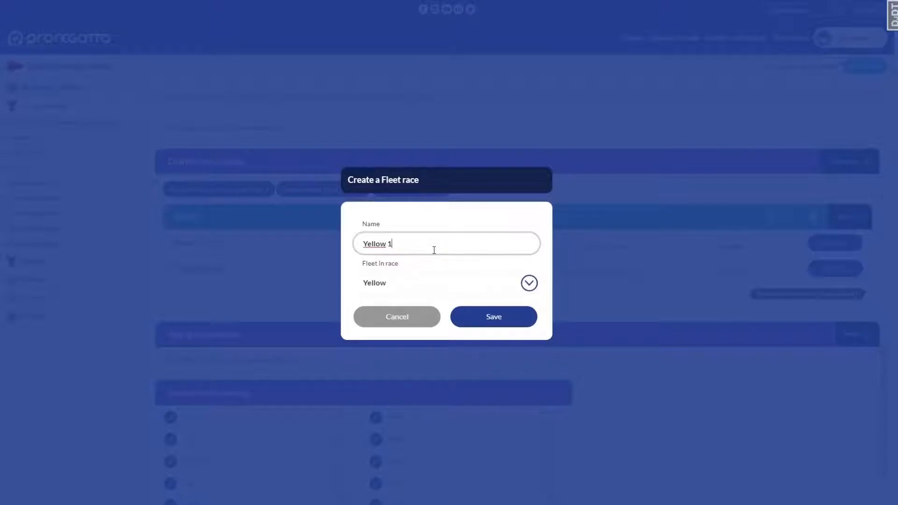
click(487, 320)
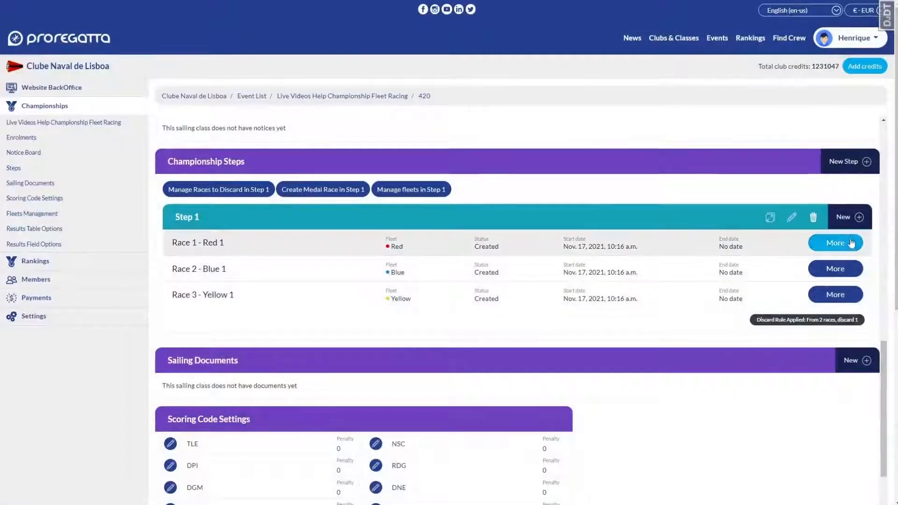
In race Red 1, give the six skippers positions 1 to 6 in listed order, and save and calculate the results
click(835, 242)
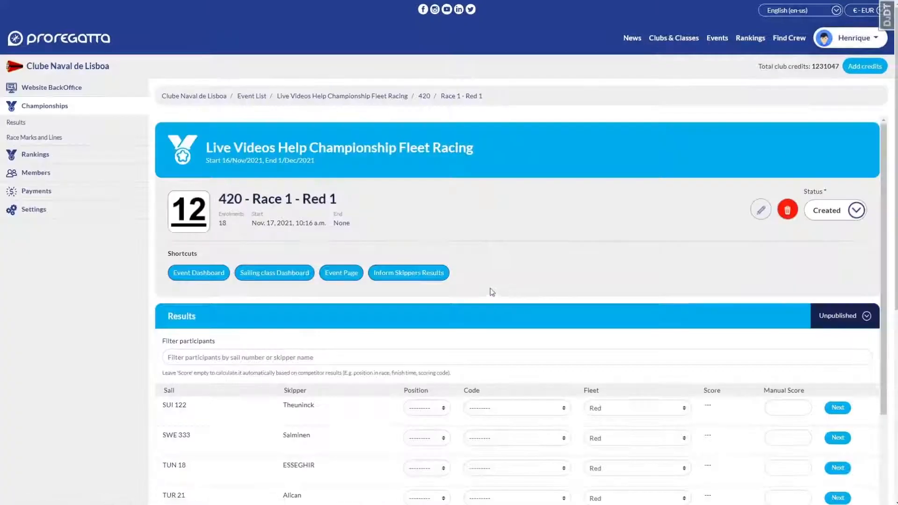
scroll(490, 288, down, 4)
click(427, 219)
click(411, 241)
click(427, 250)
click(418, 271)
click(427, 279)
click(418, 300)
click(423, 310)
click(418, 331)
click(423, 340)
click(414, 360)
click(415, 368)
click(416, 391)
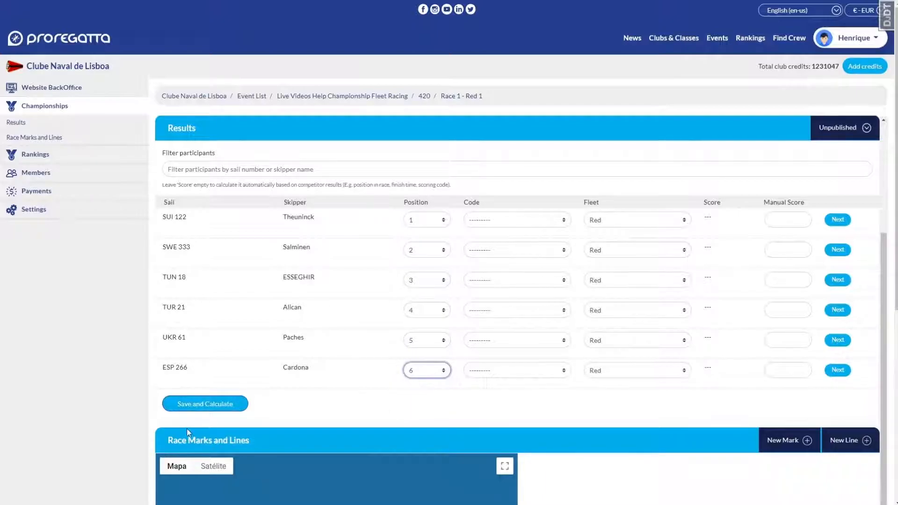
click(201, 404)
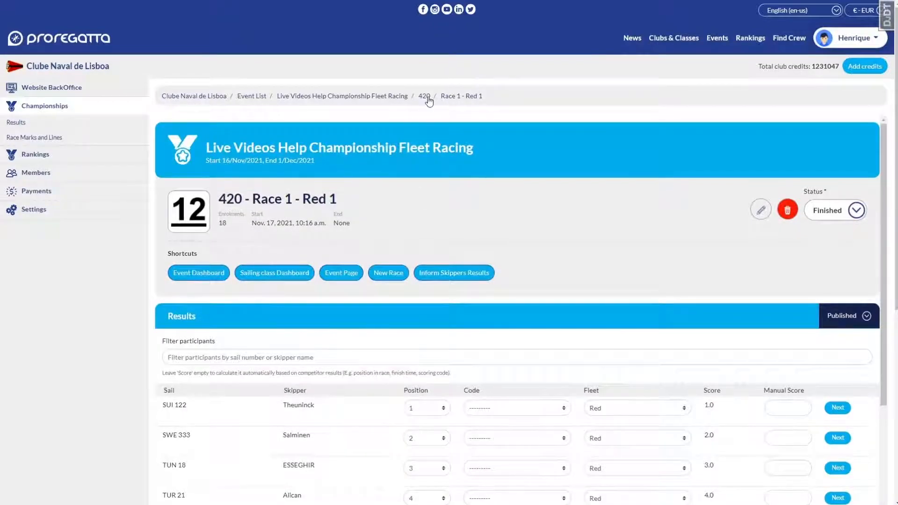
Return to the 420 class's Championship Steps section and check the status of race Red 1
click(425, 97)
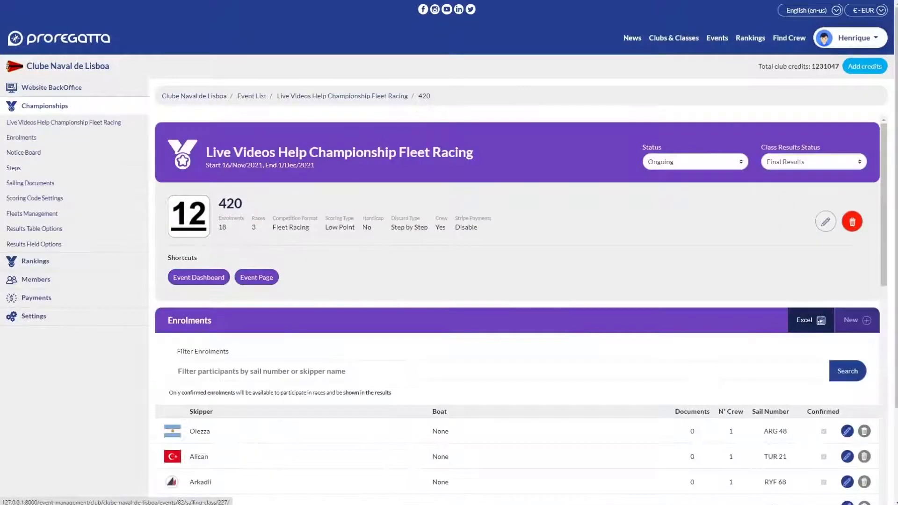
click(36, 170)
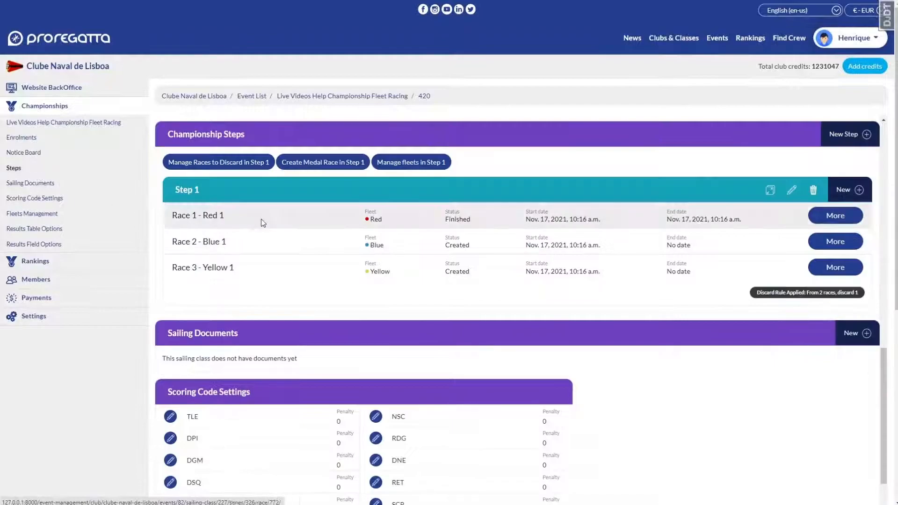
drag(443, 212, 472, 221)
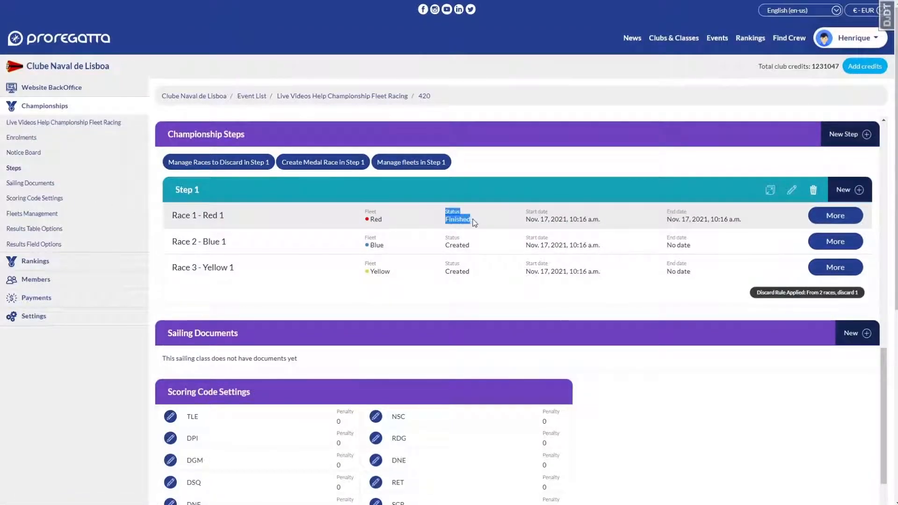
scroll(253, 219, up, 20)
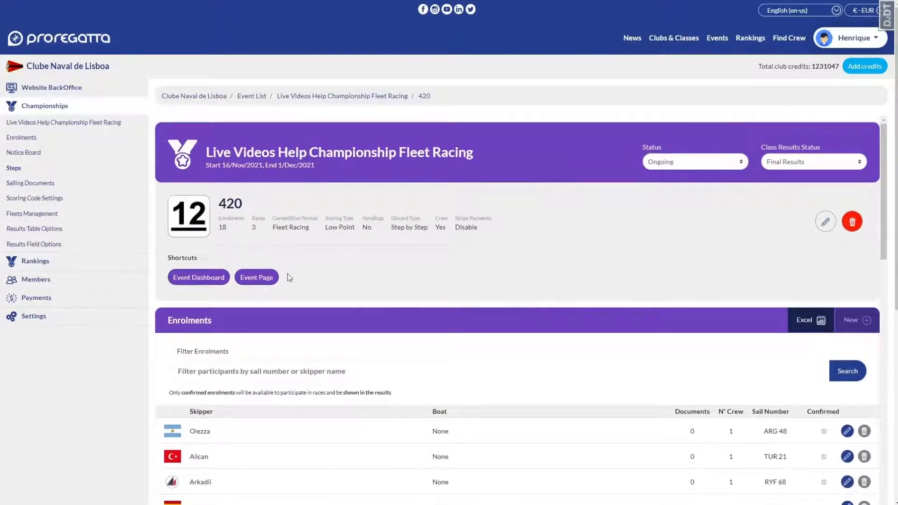
right_click(272, 281)
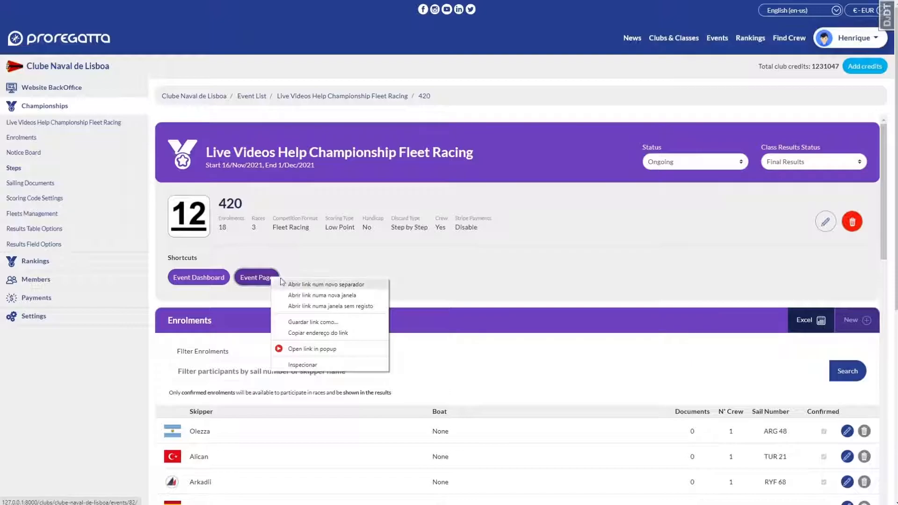
click(481, 269)
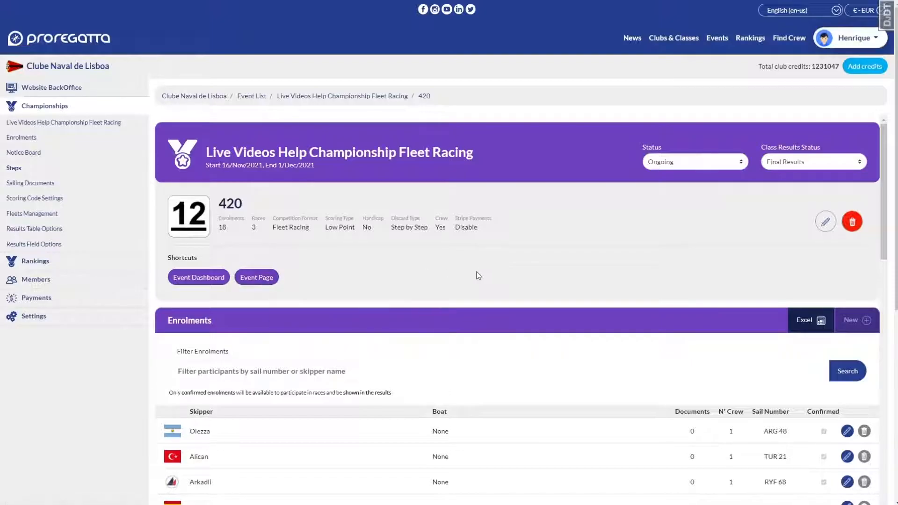
scroll(478, 276, down, 1)
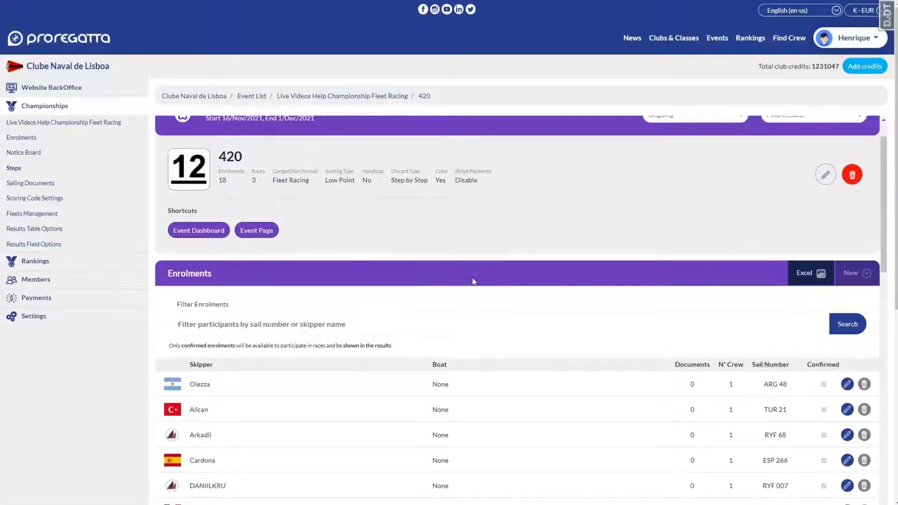
scroll(473, 281, down, 15)
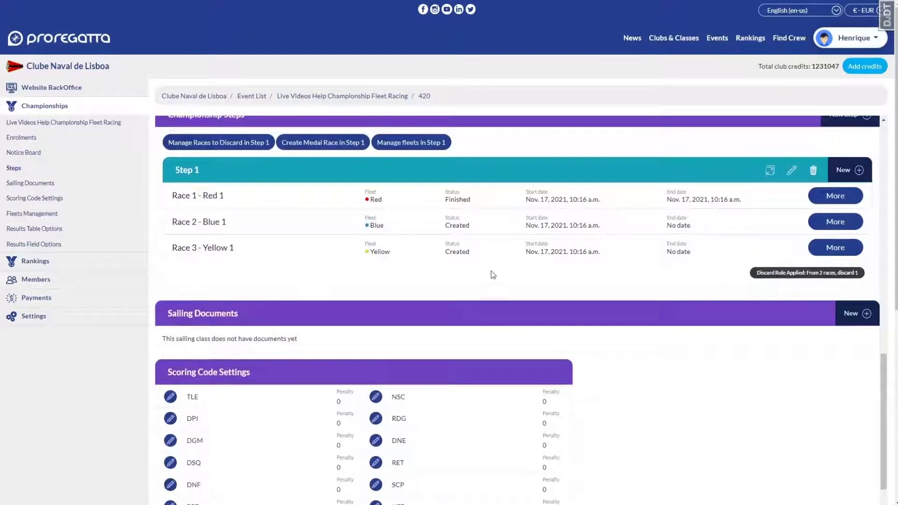
Open race Blue 1 and give the first two listed skippers positions 1 and 2
click(835, 221)
scroll(425, 251, down, 3)
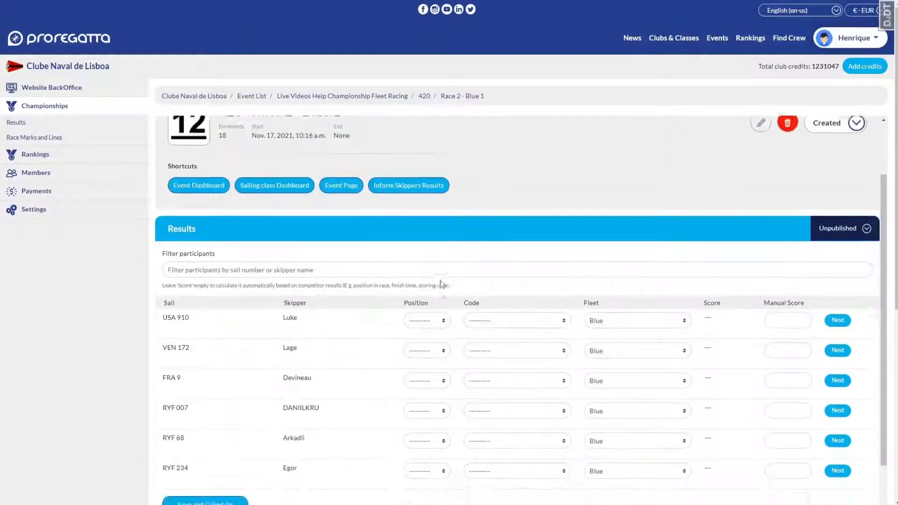
click(426, 266)
click(420, 288)
click(419, 299)
click(419, 319)
Set the scoring code of the third listed skipper to DNC and of the fourth to DNF
click(476, 329)
click(494, 349)
click(491, 358)
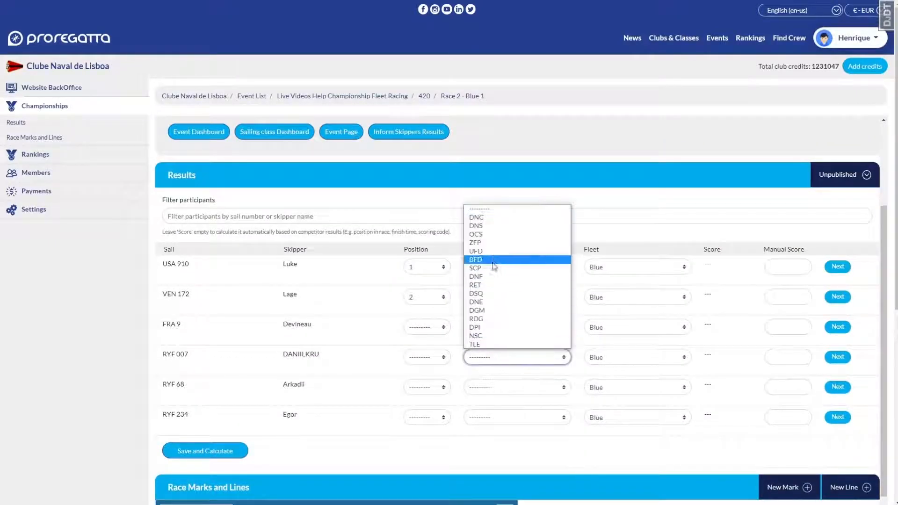
click(490, 276)
Give the last two listed skippers of Blue 1 positions 3 and 4, and save and calculate the results
click(427, 387)
click(422, 416)
click(414, 438)
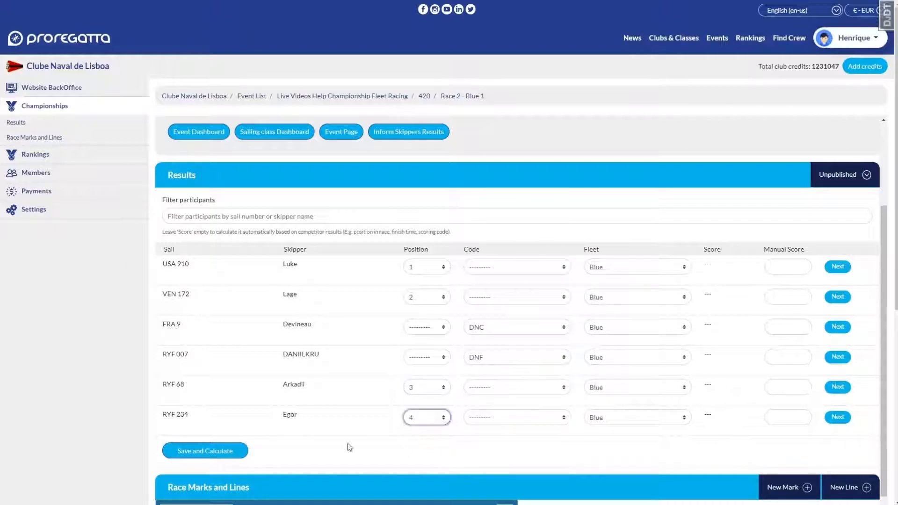
click(205, 450)
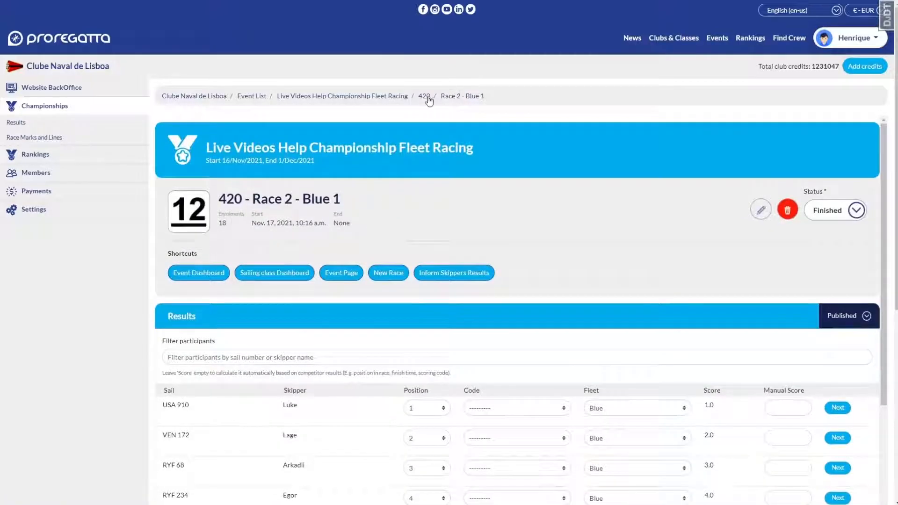
Return to the 420 class page and open race Yellow 1 from its Championship Steps
click(429, 100)
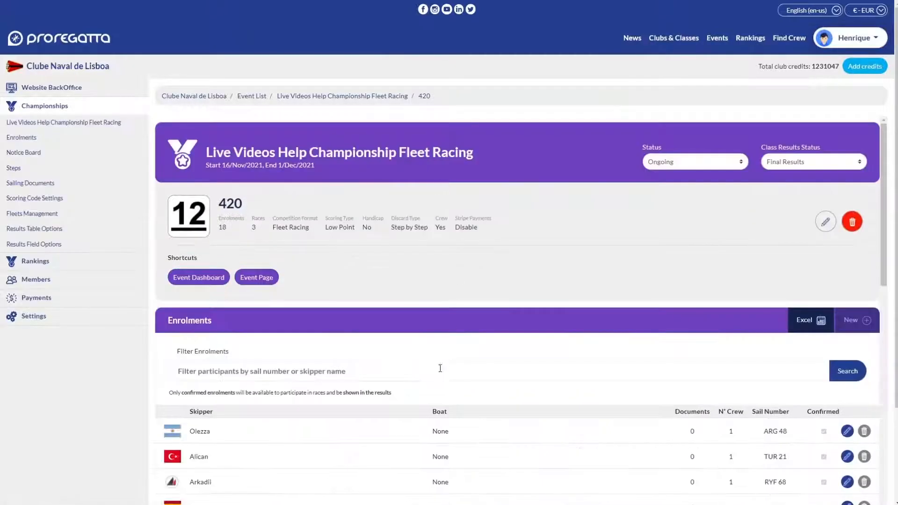
scroll(439, 381, down, 10)
scroll(424, 372, down, 5)
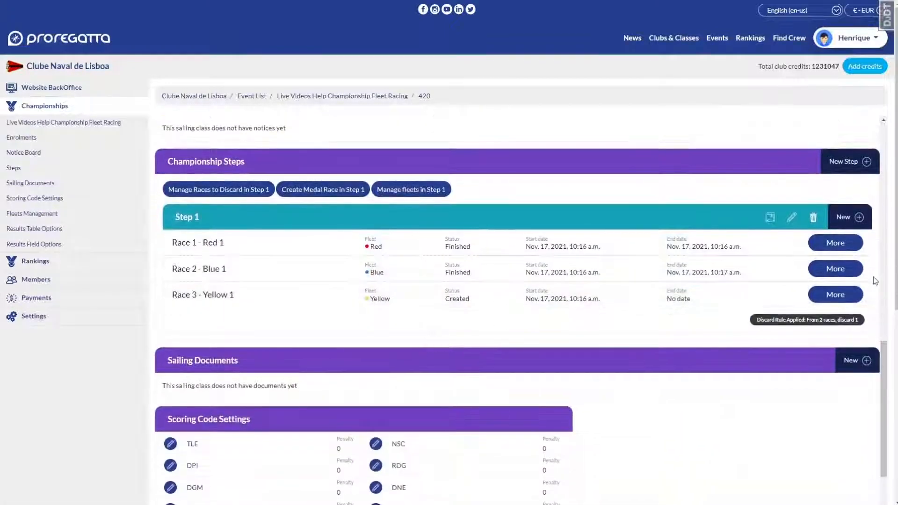
click(837, 295)
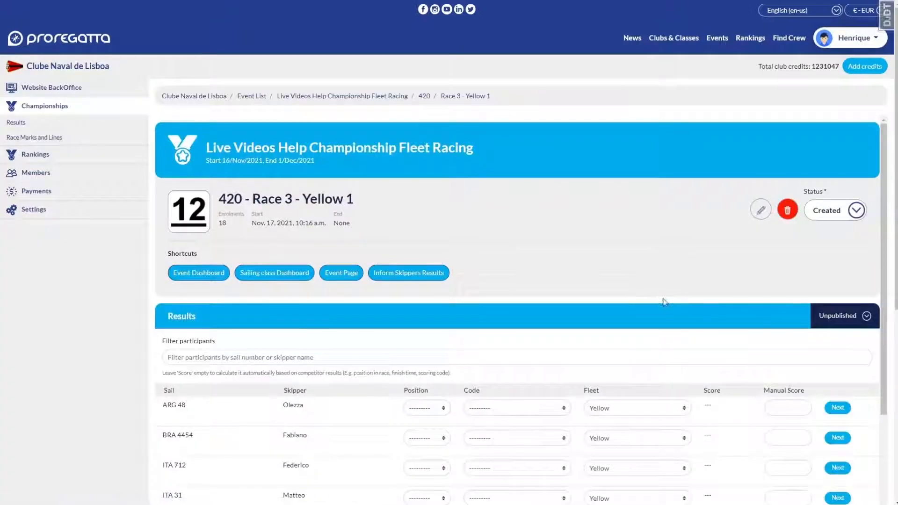
Give the six Yellow 1 skippers positions 1 to 6 in listed order, and save and calculate the results
scroll(641, 297, down, 3)
click(427, 266)
click(429, 288)
click(427, 296)
click(426, 317)
click(426, 327)
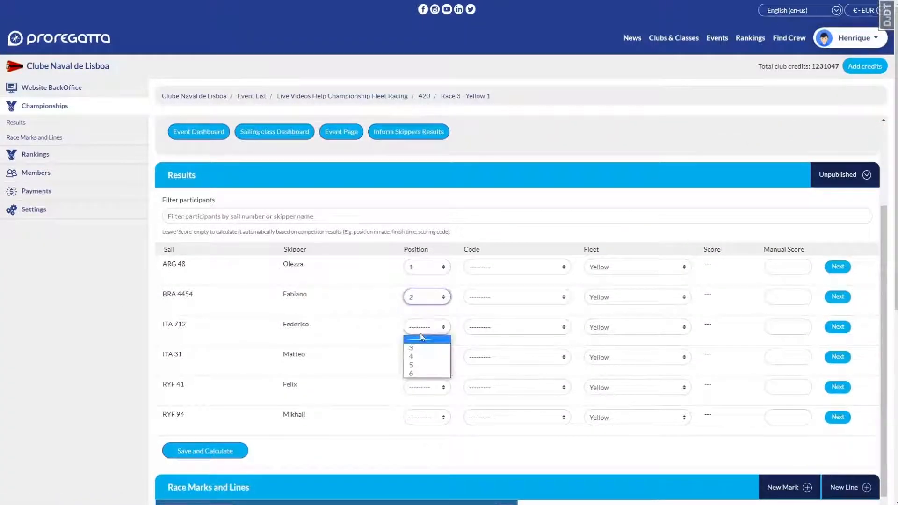
click(424, 348)
click(423, 356)
click(421, 378)
click(424, 387)
click(420, 406)
click(423, 417)
click(418, 436)
click(200, 452)
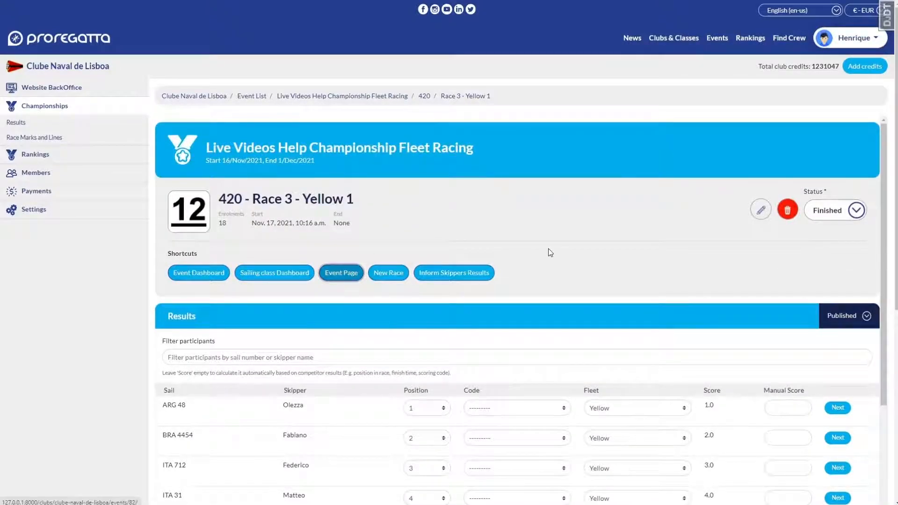
Examine the 420 results table on the public event page, including the R1 fleet scores and the DNF and DNC entries
scroll(547, 251, down, 10)
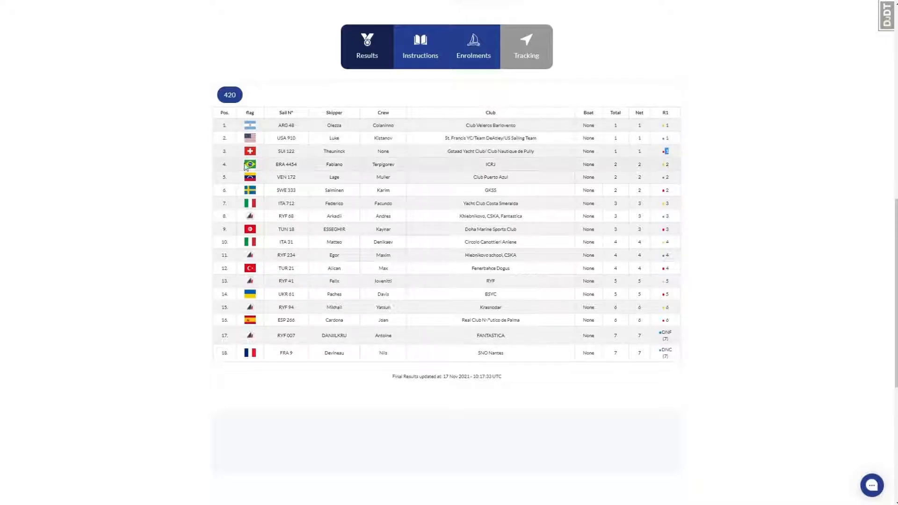
drag(667, 125, 694, 136)
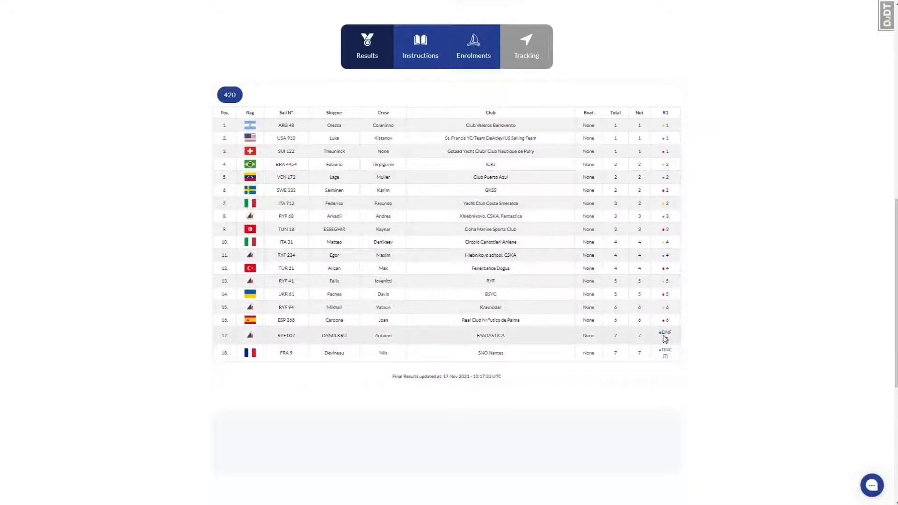
drag(663, 333, 669, 360)
click(685, 342)
Go back to the BackOffice and open the Championship Steps of the 420 class in Live Videos Help Championship Fleet Racing
scroll(638, 253, up, 10)
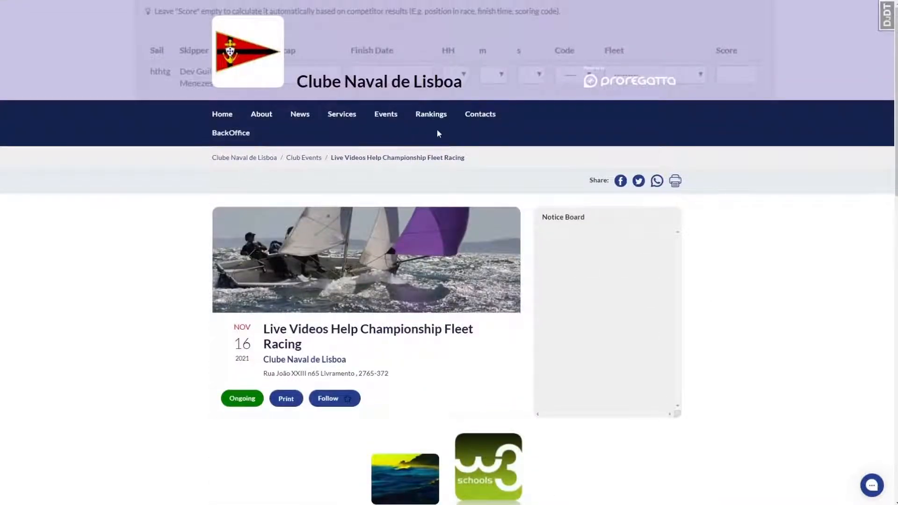
click(231, 133)
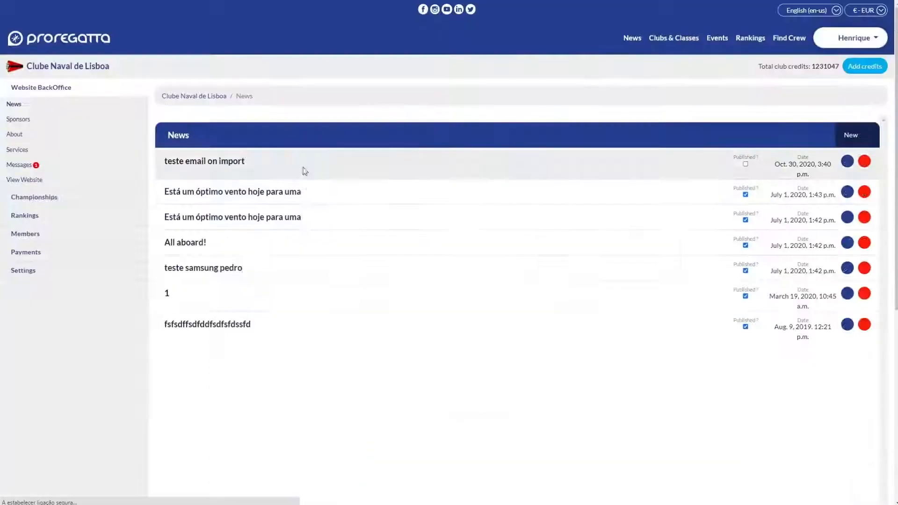
click(130, 207)
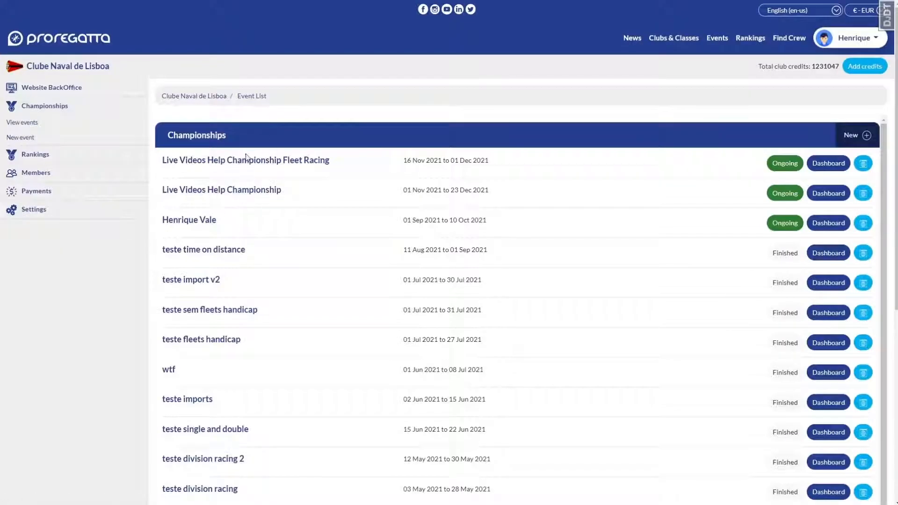
click(254, 168)
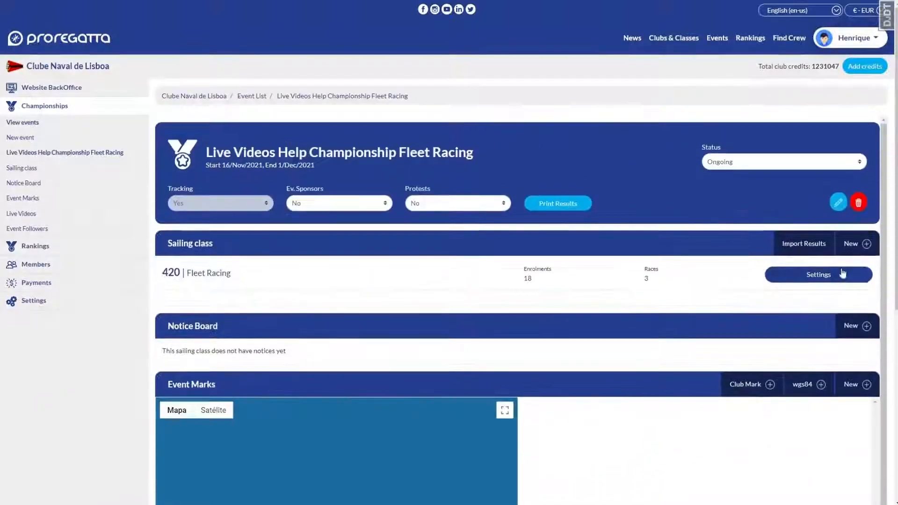
click(838, 276)
scroll(442, 289, down, 3)
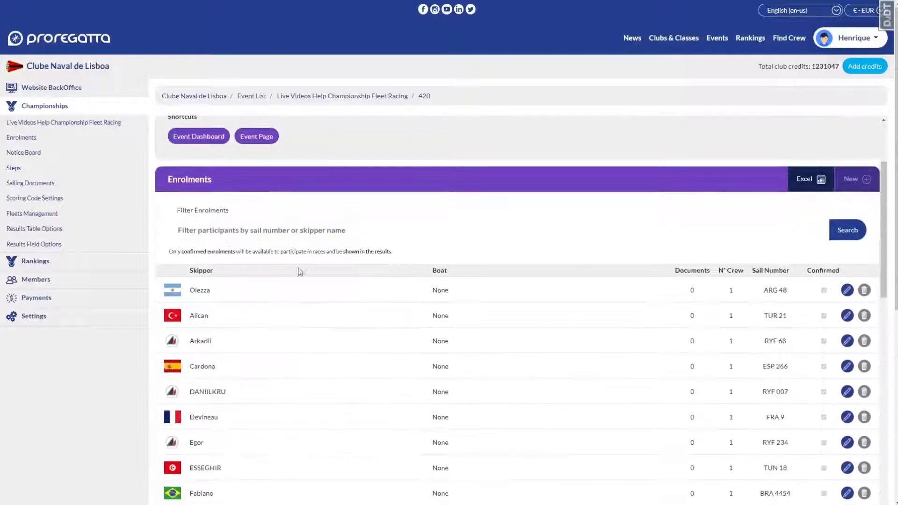
click(13, 168)
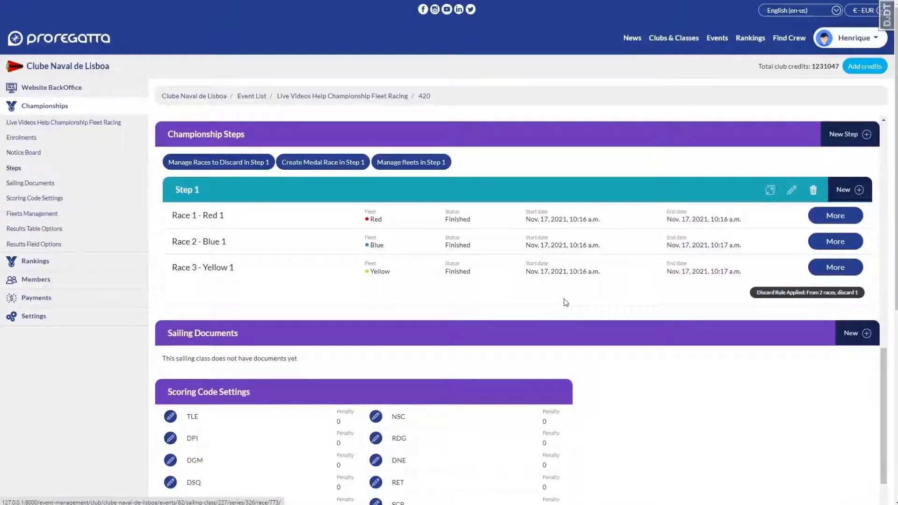
Create a new race in Step 1 named Red 2 for the Red fleet
click(857, 198)
click(403, 286)
click(395, 308)
click(395, 249)
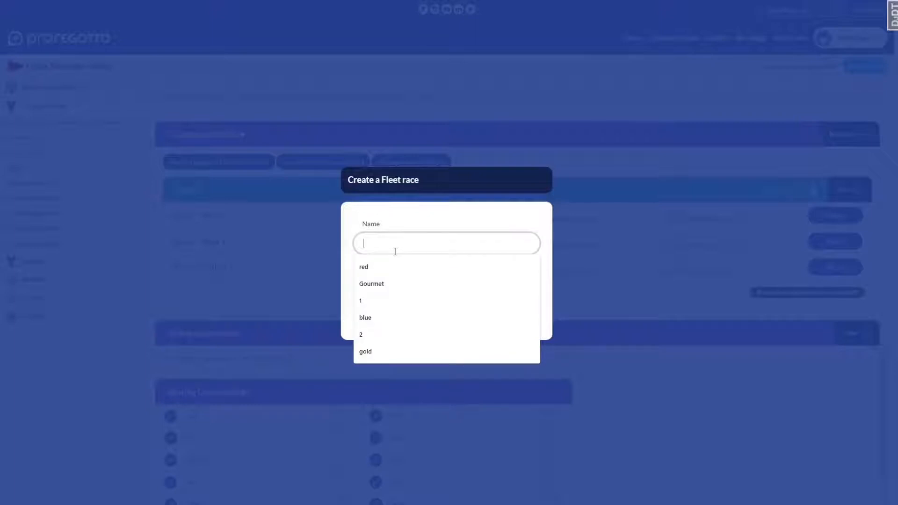
text(Red 2)
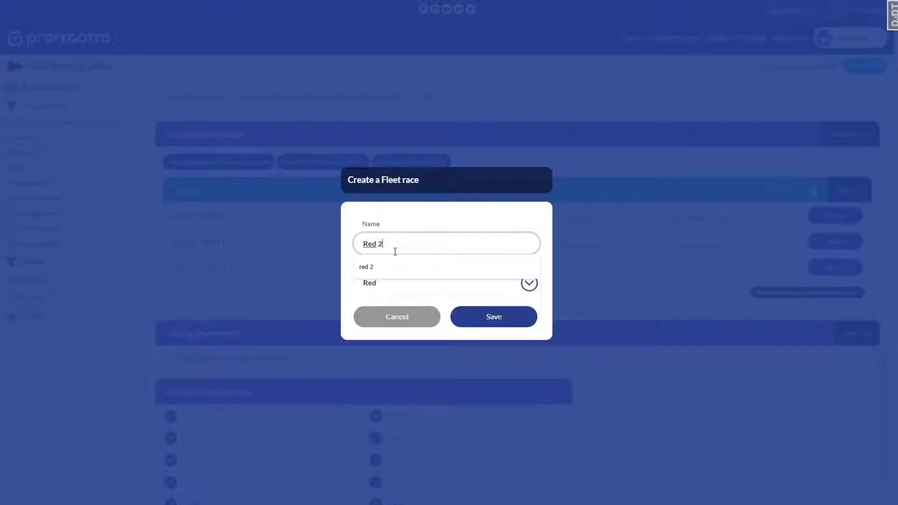
key(Return)
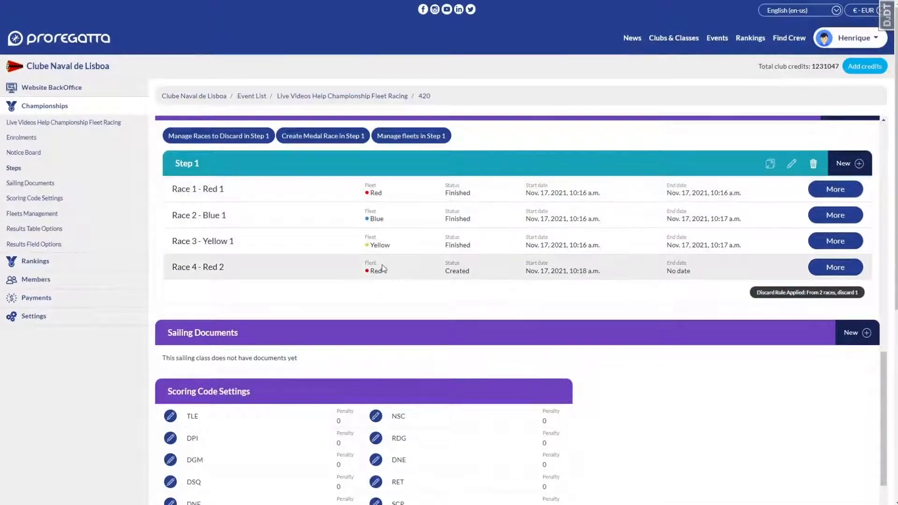
Open race Red 2, assign its six skippers positions 1 to 6 in listed order, and save and calculate the results
click(835, 270)
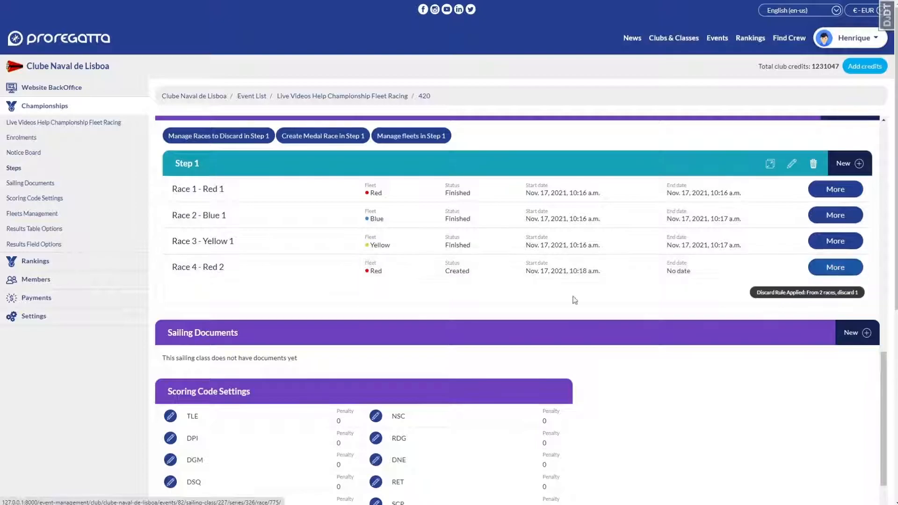
scroll(468, 281, down, 5)
click(431, 224)
click(426, 241)
click(423, 250)
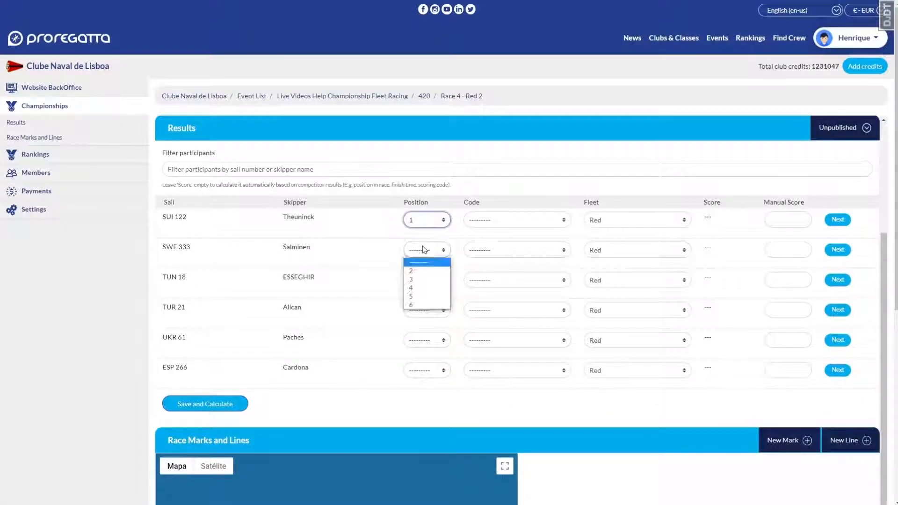
click(421, 279)
click(420, 280)
click(416, 318)
click(416, 308)
click(419, 331)
click(421, 340)
click(420, 391)
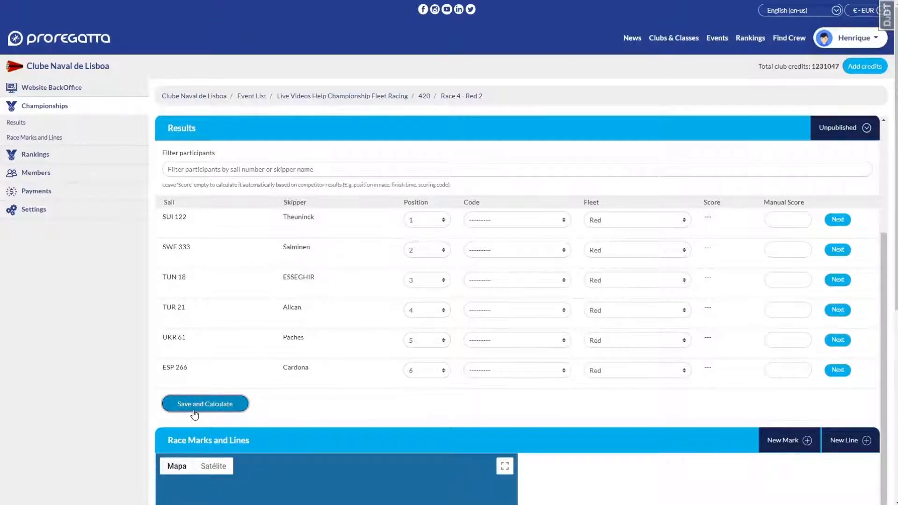
click(251, 393)
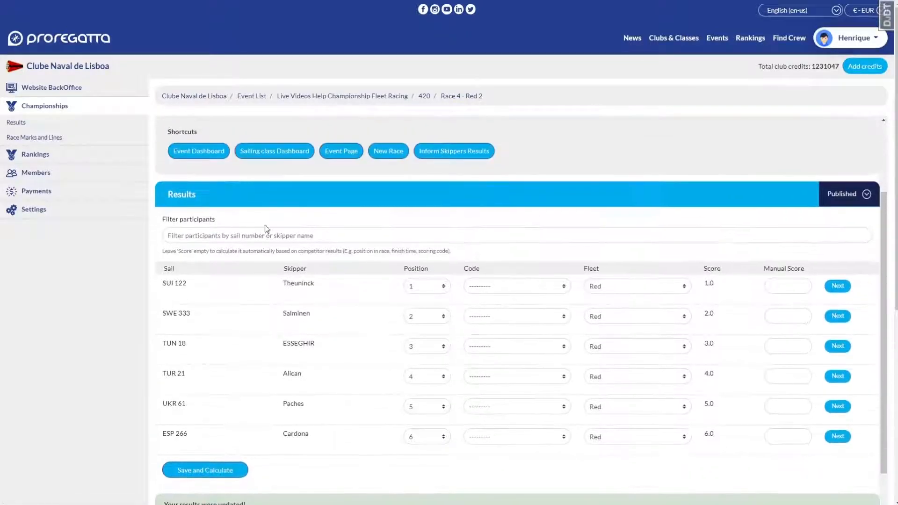
Examine the updated 420 results on the public event page, comparing the Total, Net, R1 and R2 columns
click(350, 158)
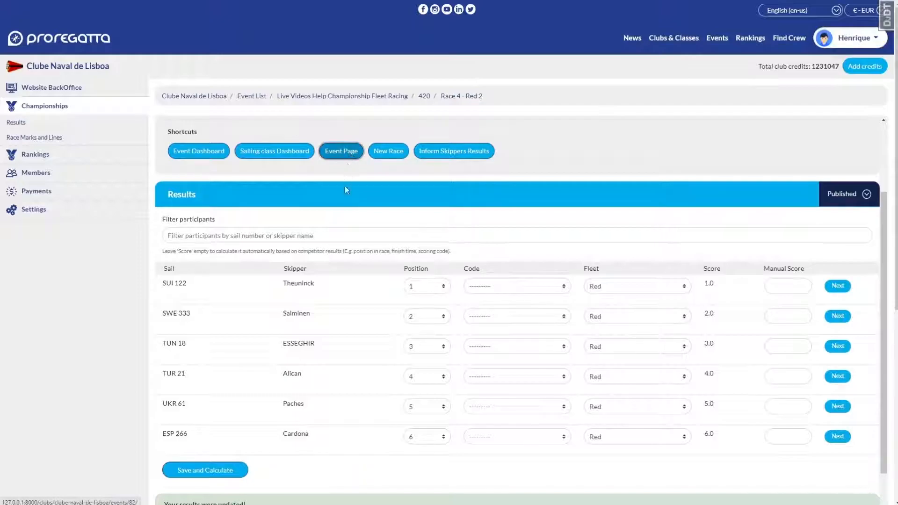
scroll(361, 253, down, 8)
scroll(371, 253, down, 1)
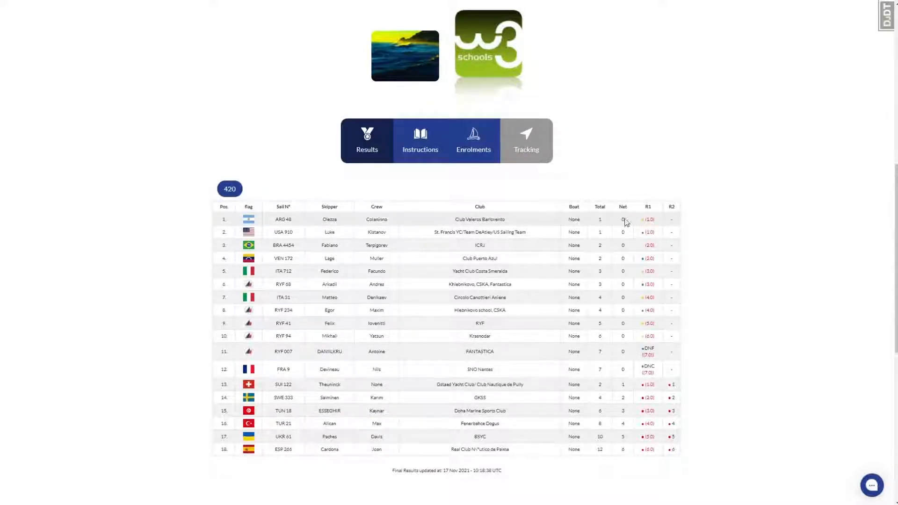
scroll(644, 256, up, 9)
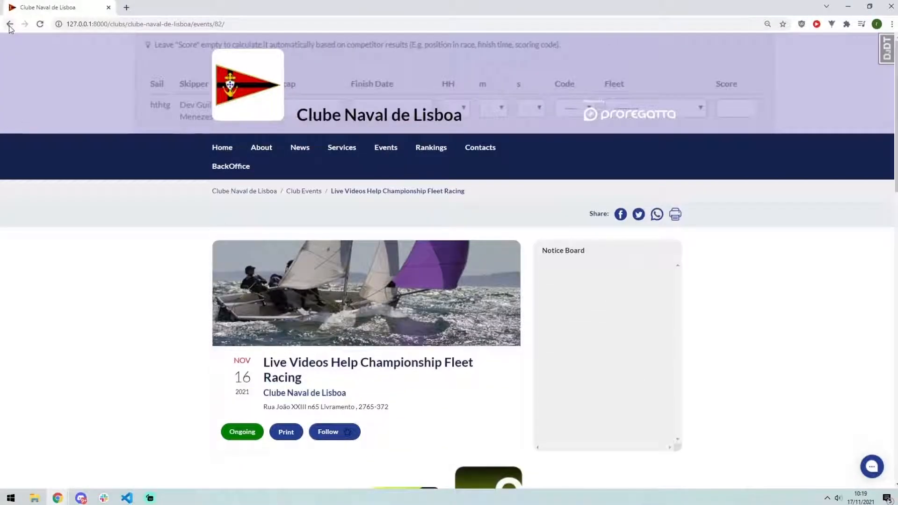
Return to the 420 class page in the BackOffice and check its discard type and the discard rule applied to Step 1
click(9, 25)
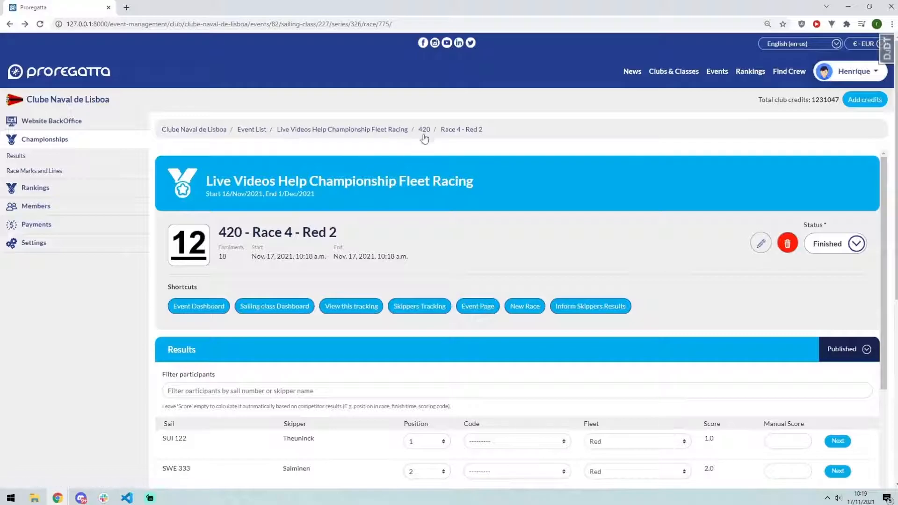
key(F11)
click(424, 96)
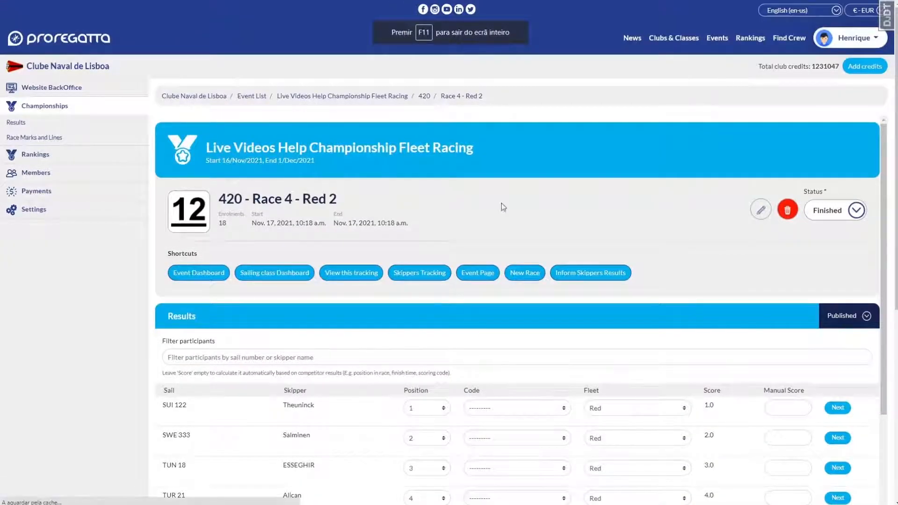
scroll(521, 224, down, 6)
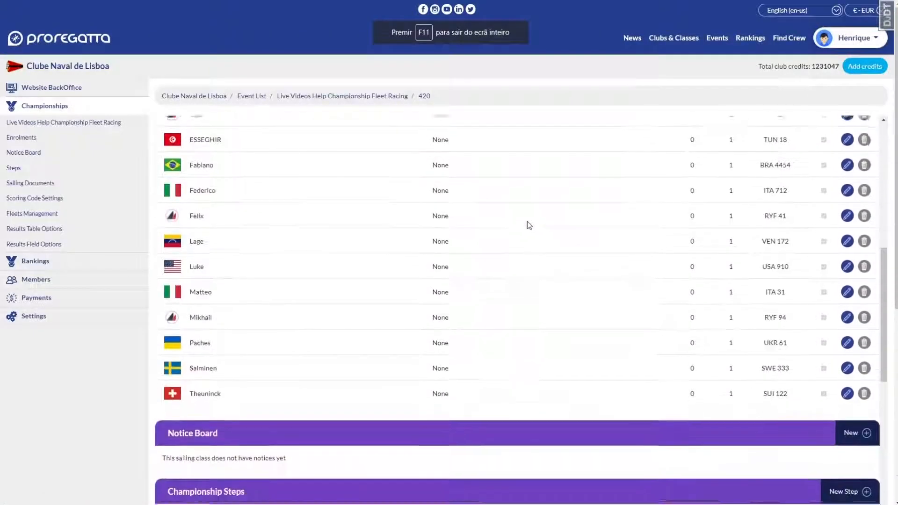
scroll(524, 224, up, 10)
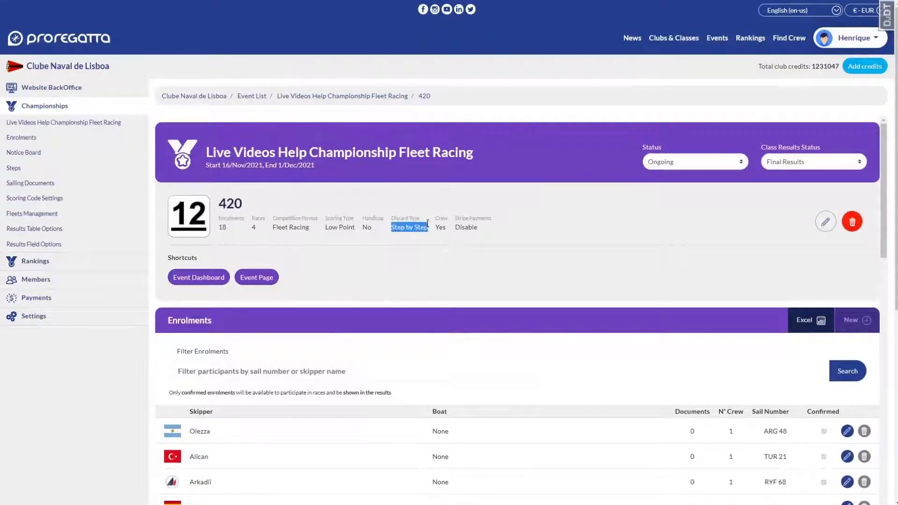
scroll(463, 255, down, 8)
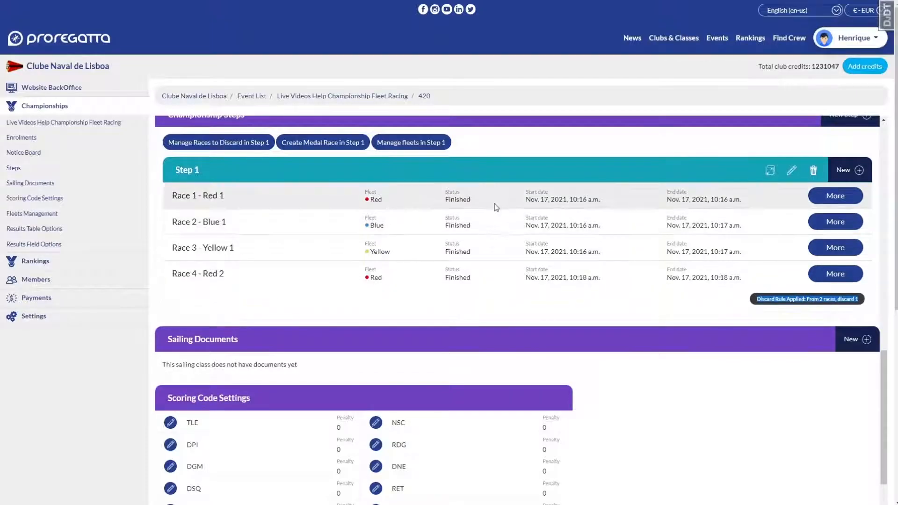
Open the management of races to discard in Step 1 and delete the "From 2, discard 1" rule
click(793, 174)
click(393, 305)
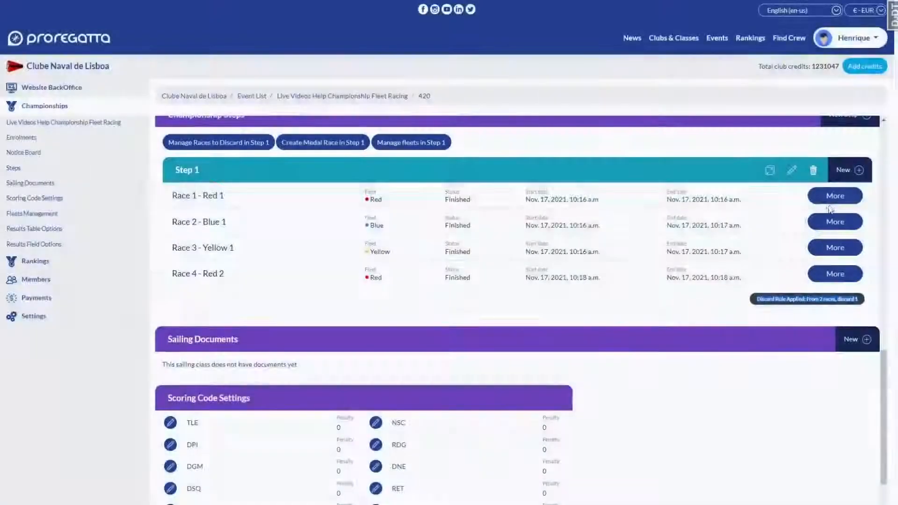
click(233, 149)
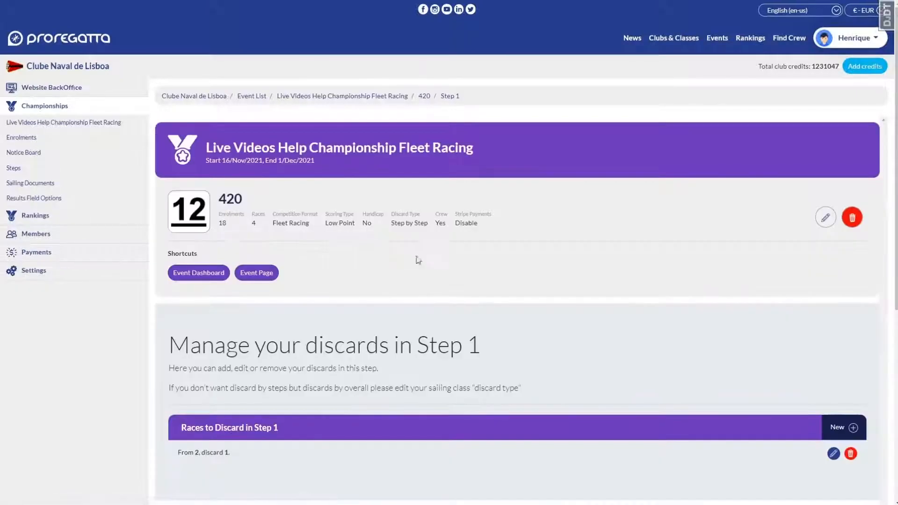
scroll(859, 278, down, 4)
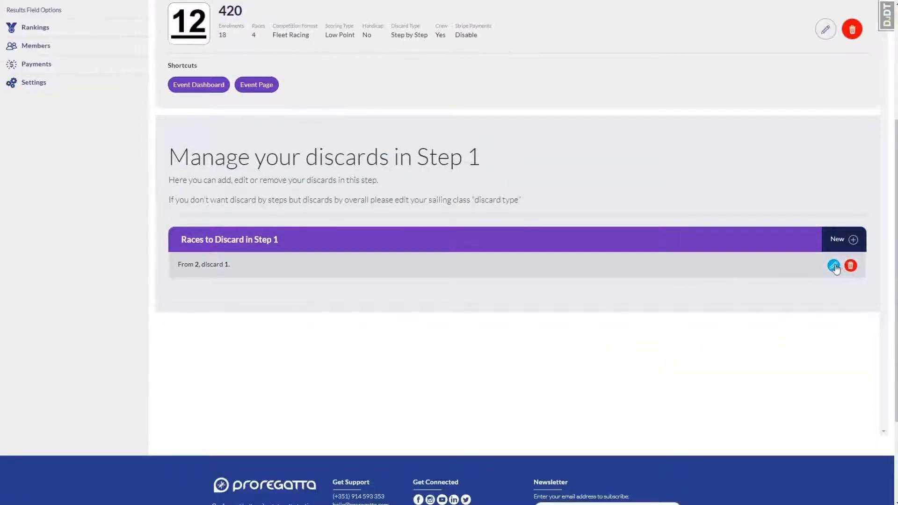
click(850, 266)
click(519, 289)
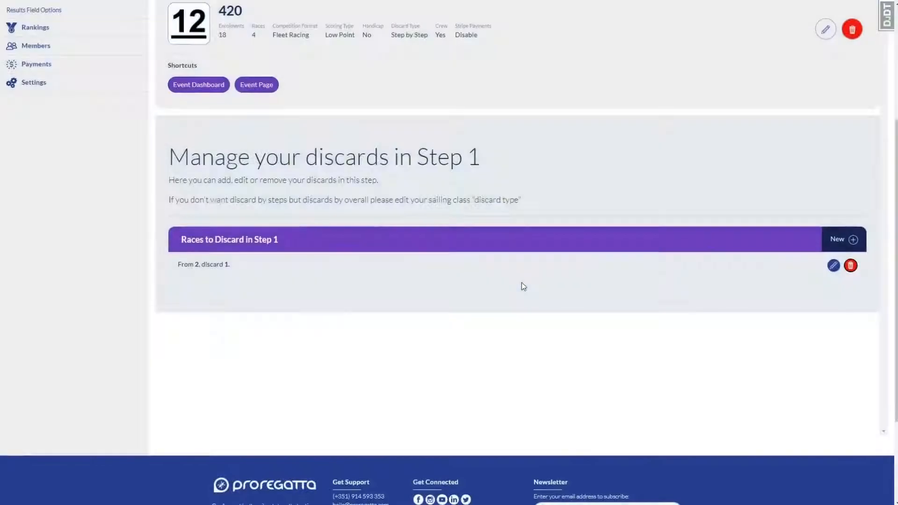
Go back to the 420 class's Championship Steps and check the discard rule status of Step 1
scroll(505, 286, up, 4)
click(426, 100)
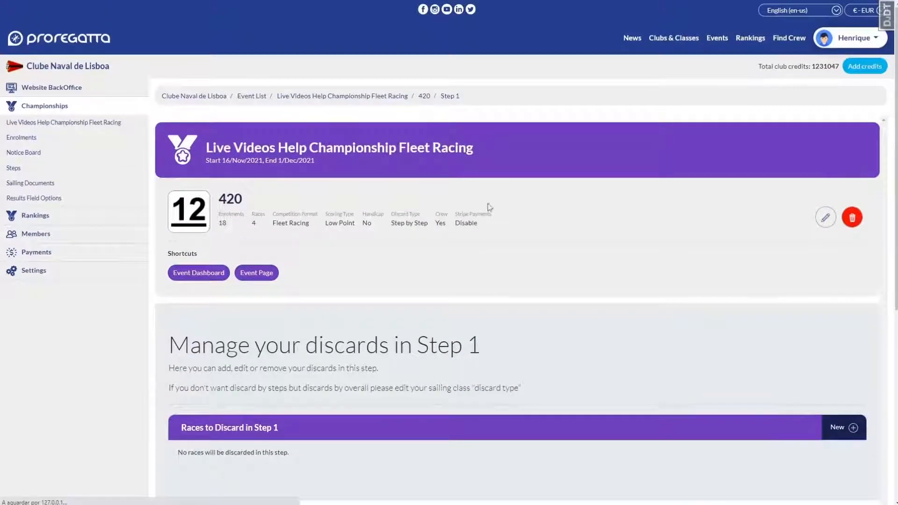
scroll(506, 286, down, 5)
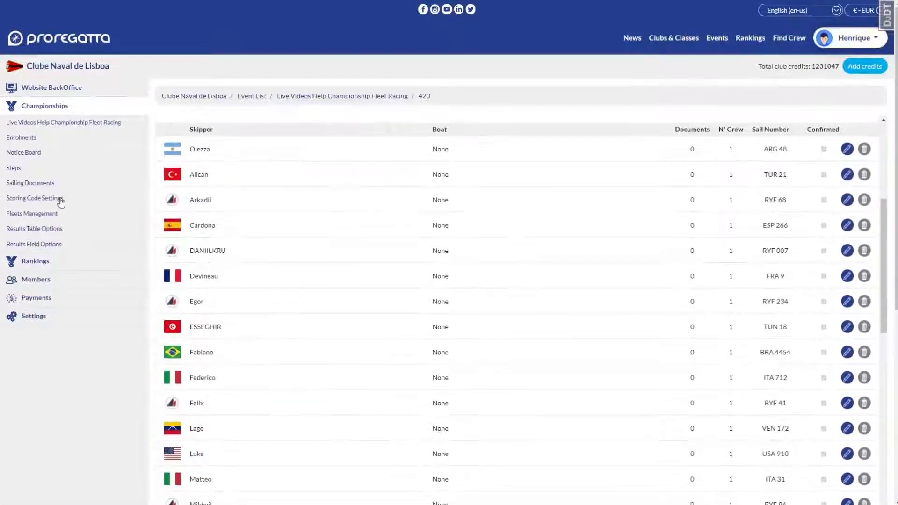
click(41, 170)
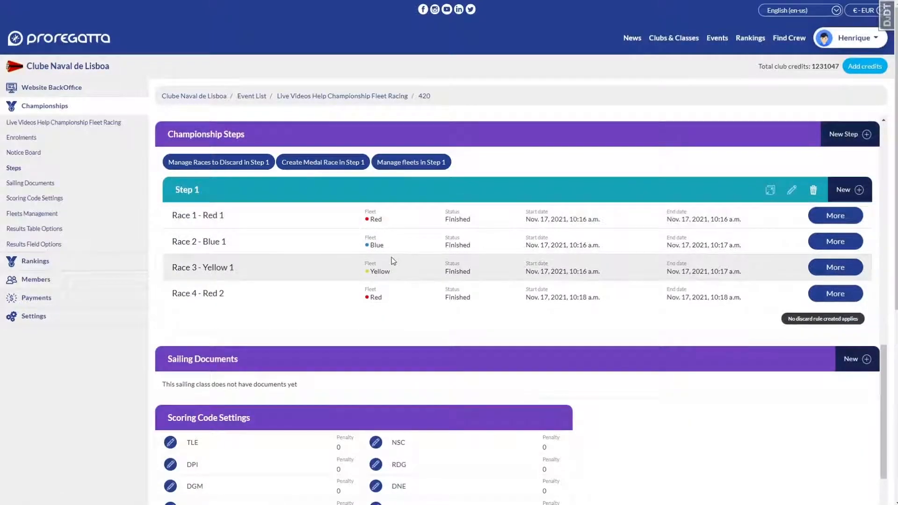
Edit the 420 sailing class, set its discard type to Overall, and save
scroll(337, 215, up, 7)
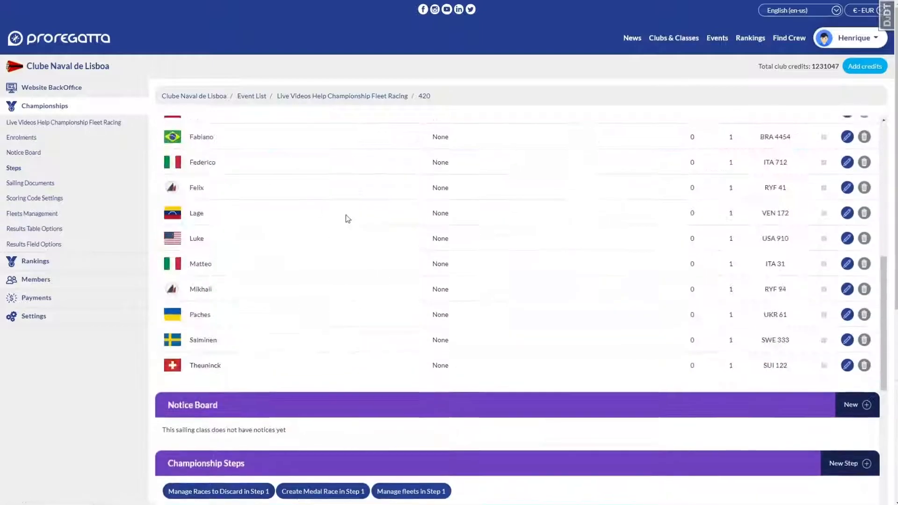
scroll(337, 215, up, 8)
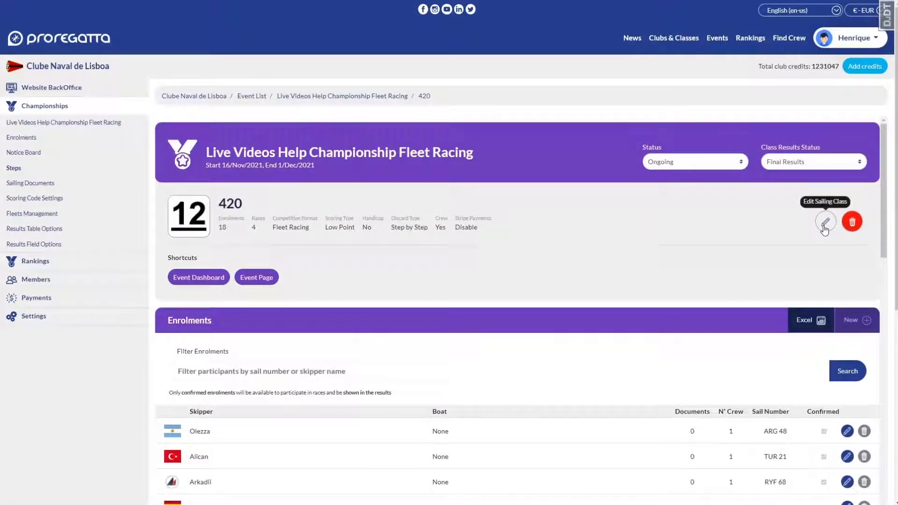
click(825, 222)
click(426, 223)
click(411, 238)
click(481, 418)
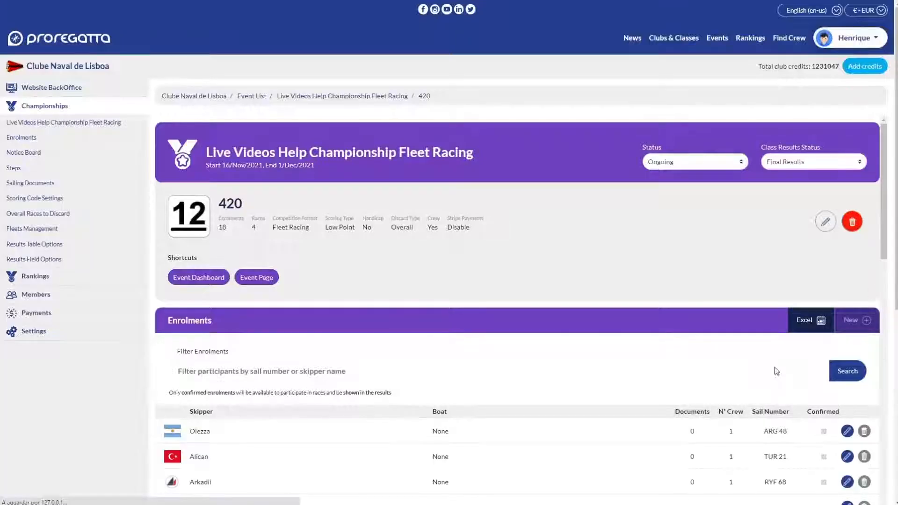
Change the 420 class's overall discard rule so that 1 race is discarded from 3 races, and save it
click(52, 214)
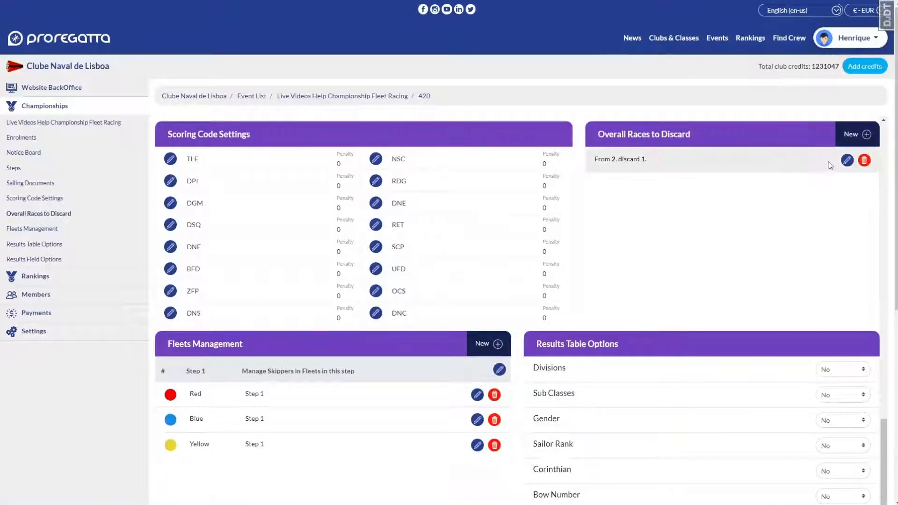
click(847, 160)
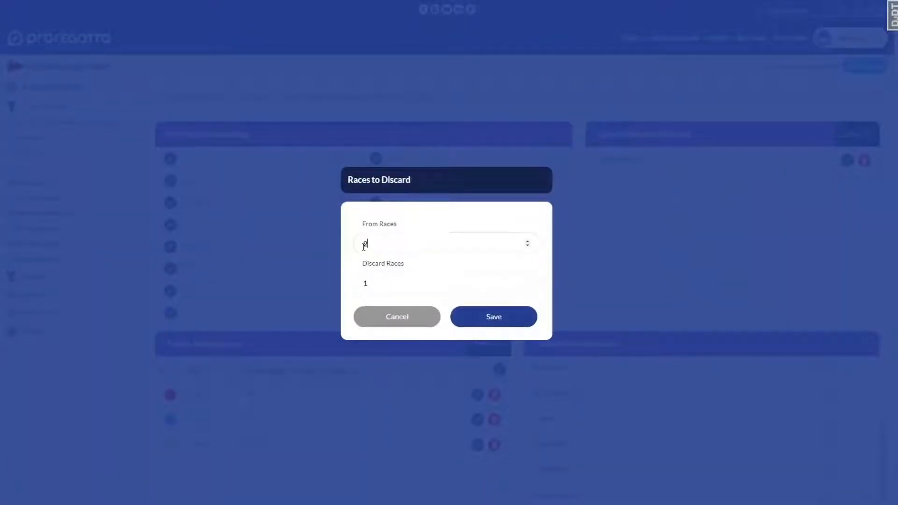
key(Up)
click(497, 321)
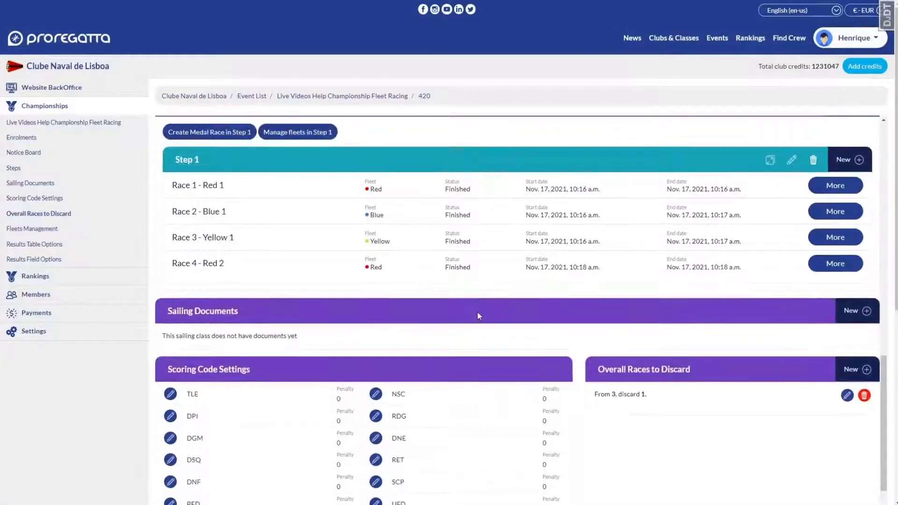
Create a new race in Step 1 named Blue 2 for the Blue fleet
scroll(477, 312, up, 3)
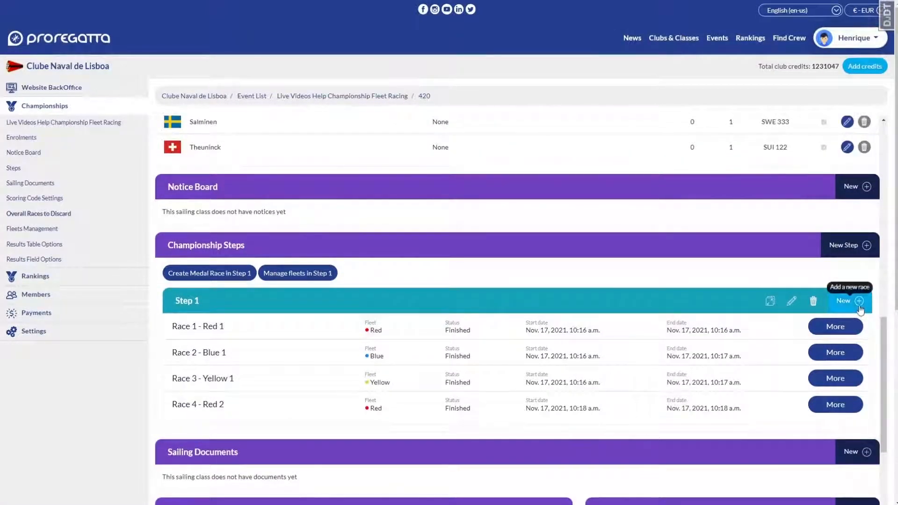
click(859, 300)
click(434, 285)
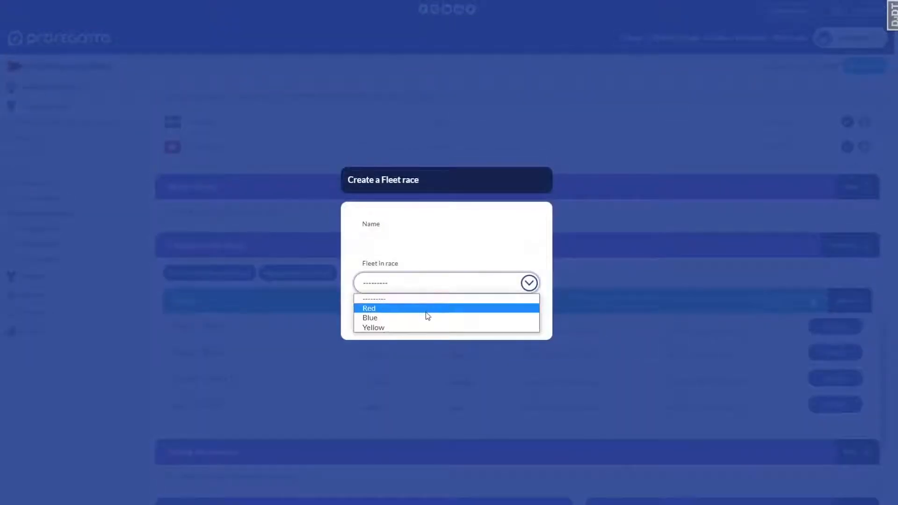
click(423, 318)
click(401, 234)
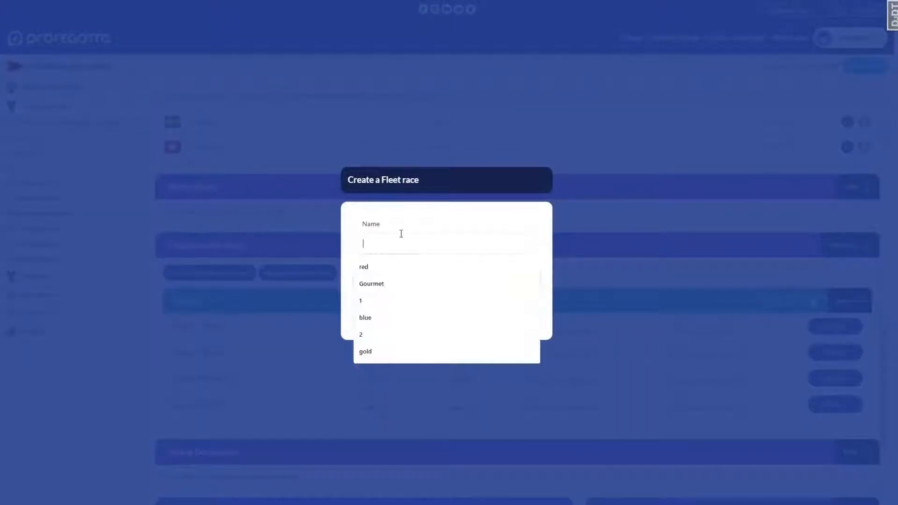
text(Blue 2)
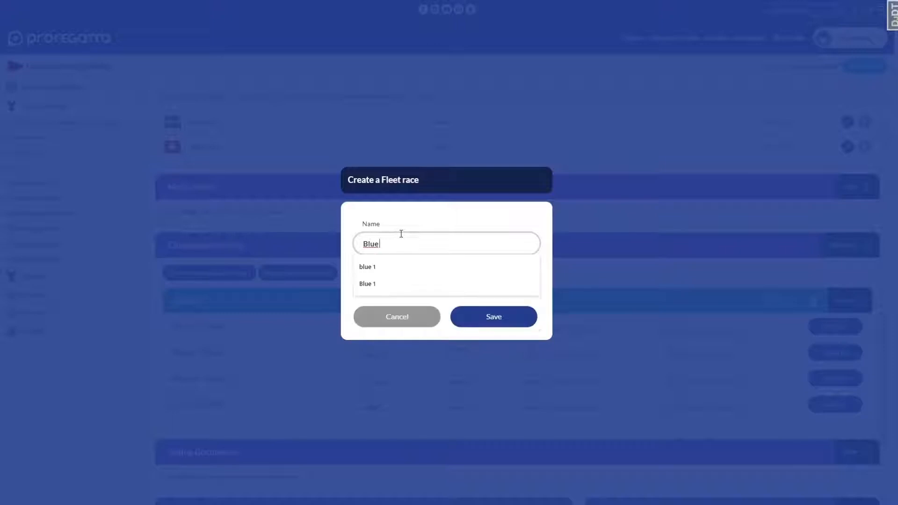
click(499, 329)
Create a new race in Step 1 named Yellow 2 for the Yellow fleet
scroll(590, 314, down, 2)
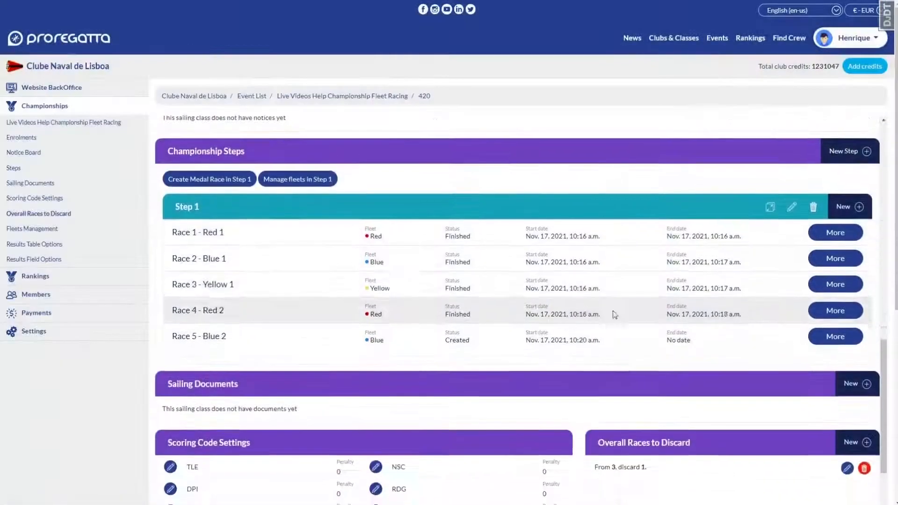
click(831, 209)
click(410, 246)
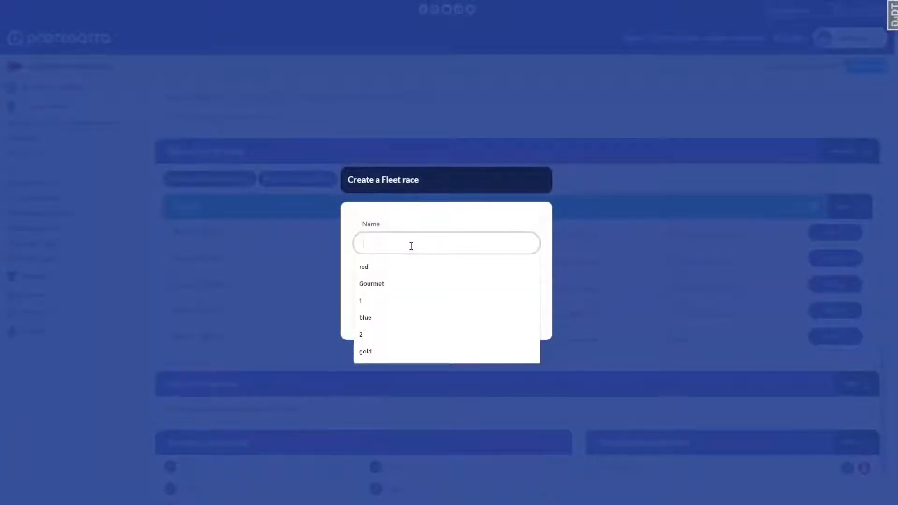
text(Yellow 2)
key(Return)
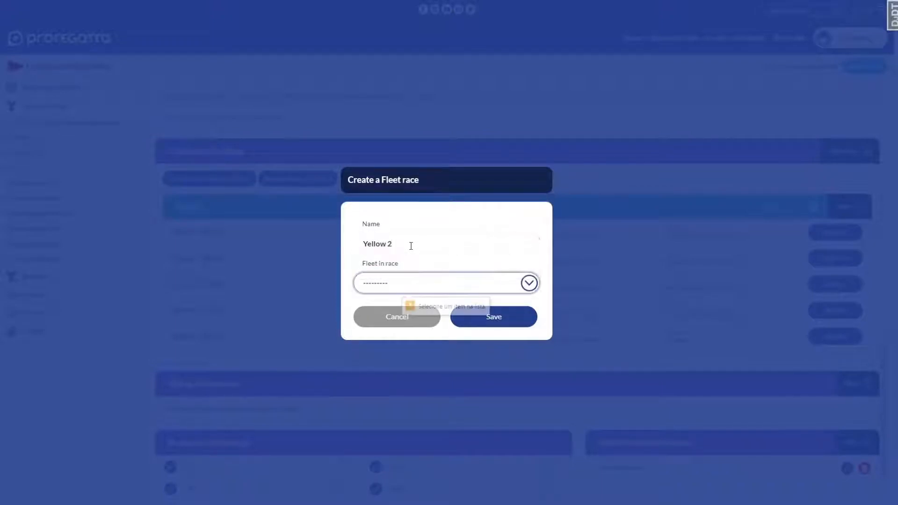
click(416, 284)
click(391, 327)
click(475, 319)
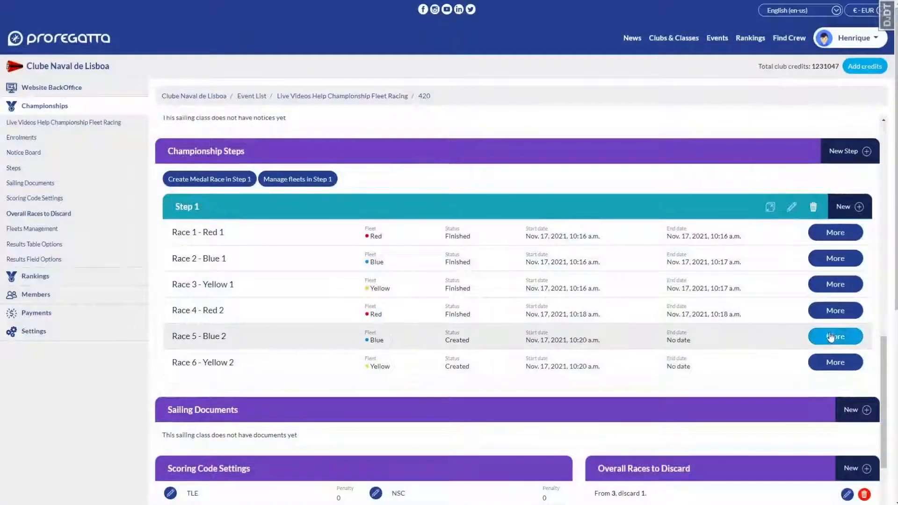
In race Blue 2, assign positions 1 to 6 to USA 910, VEN 172, FRA 9, RYF 007, RYF 68 and RYF 234, then save and calculate
click(834, 336)
scroll(425, 280, down, 3)
click(426, 266)
click(424, 288)
click(425, 296)
click(421, 318)
click(423, 327)
click(421, 348)
click(423, 357)
click(412, 377)
click(423, 387)
click(414, 408)
click(423, 417)
click(418, 439)
click(208, 460)
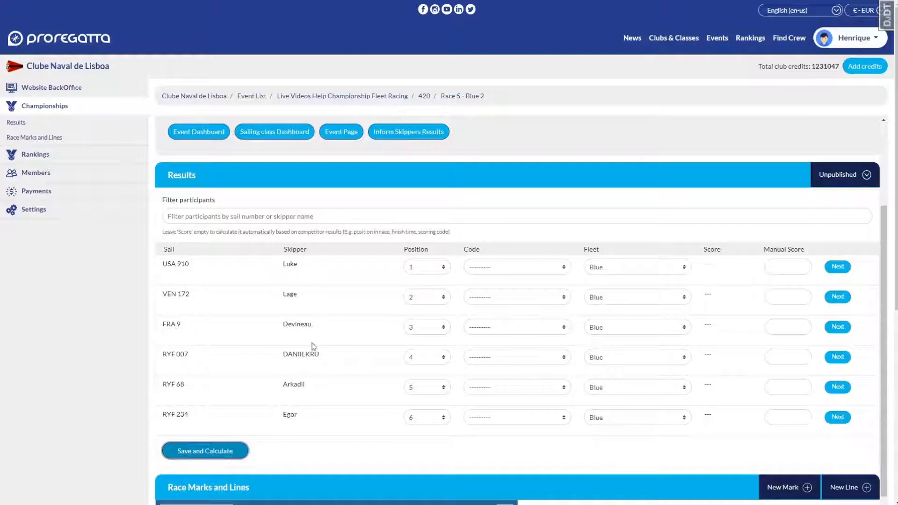
Open the public event page separately and check the 420 results table, including the R2 column
scroll(387, 253, up, 3)
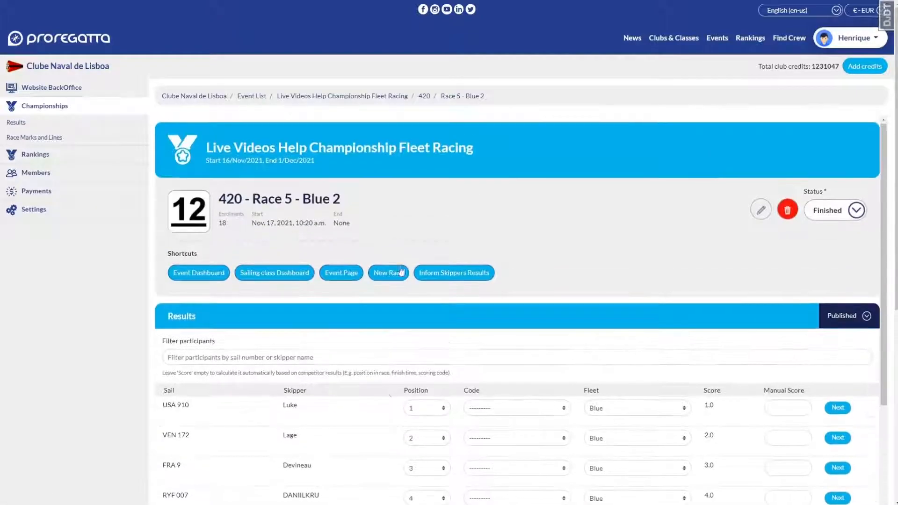
right_click(345, 272)
click(357, 280)
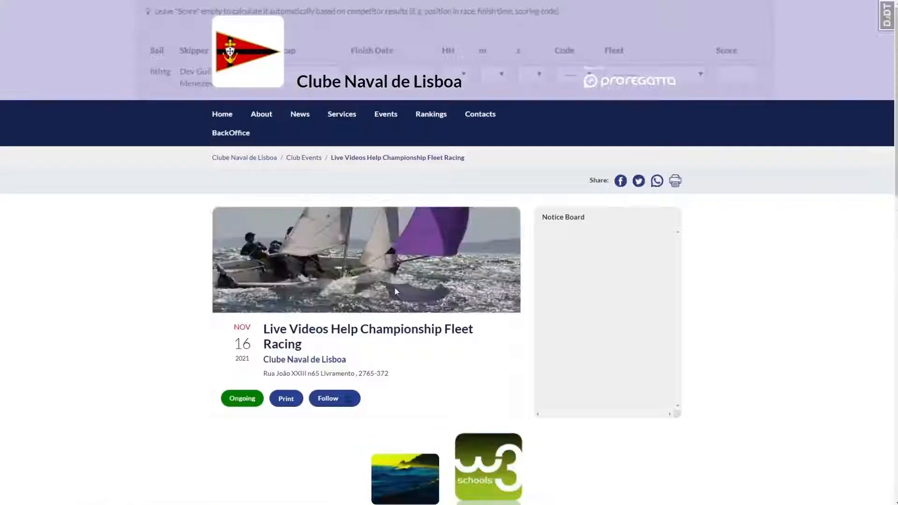
scroll(393, 260, down, 7)
scroll(393, 259, down, 3)
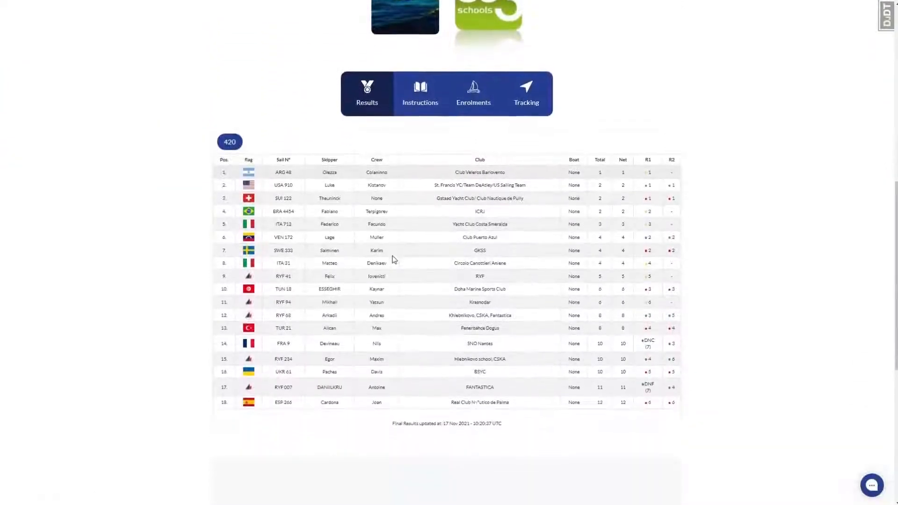
double_click(674, 185)
click(684, 213)
scroll(516, 294, up, 2)
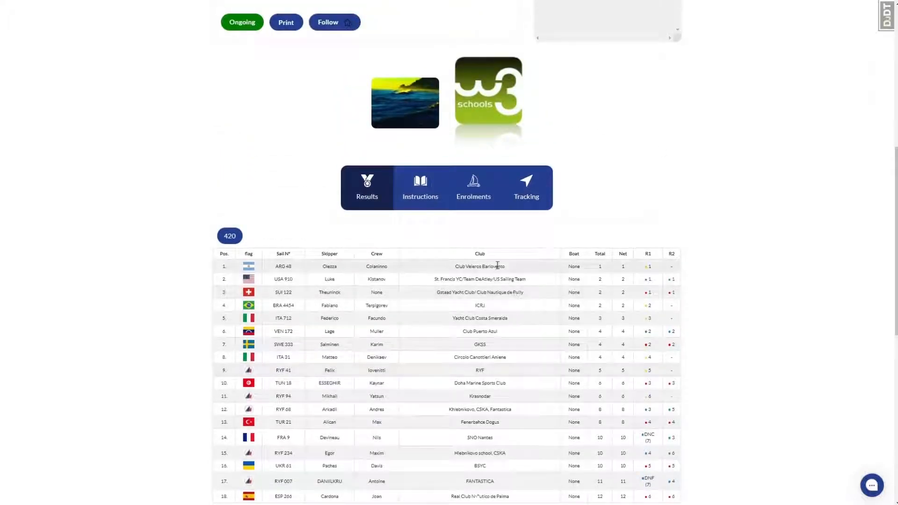
Return from the public event page to the 420 class's championship steps in the BackOffice
key(F11)
click(9, 24)
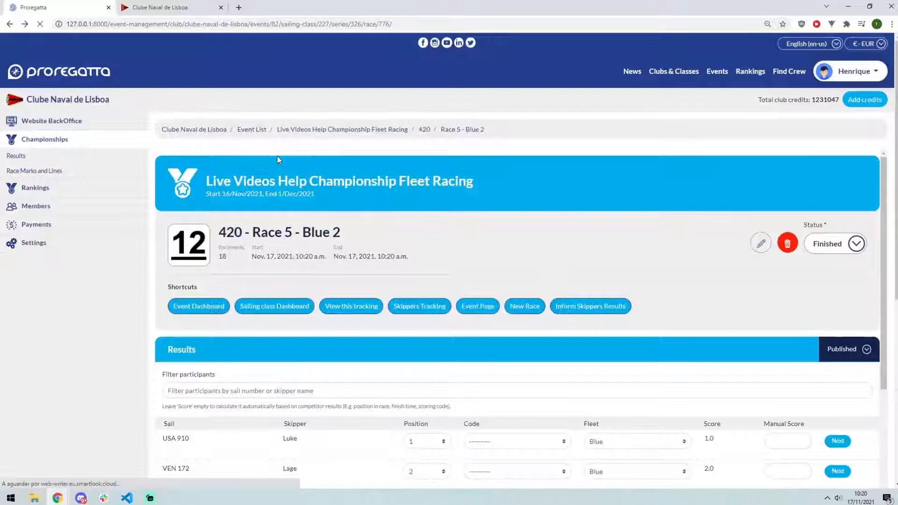
key(F11)
click(425, 96)
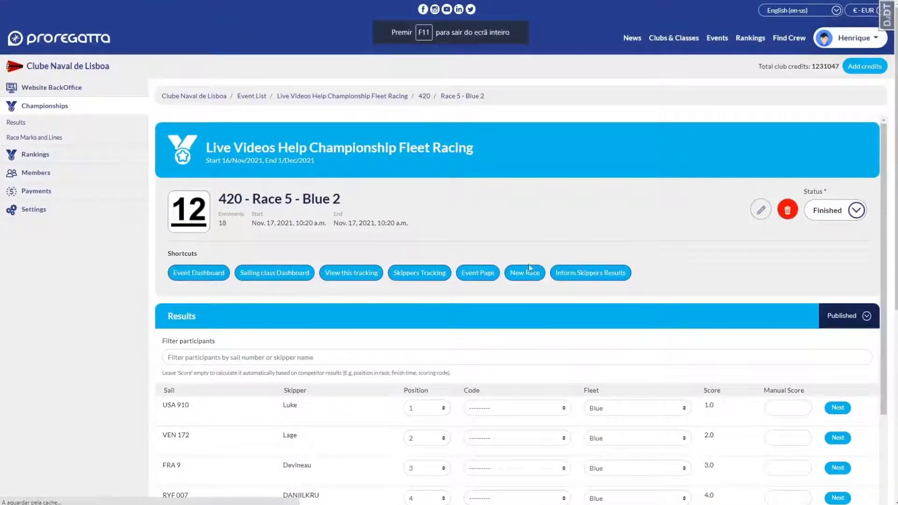
scroll(576, 363, down, 13)
scroll(576, 363, down, 3)
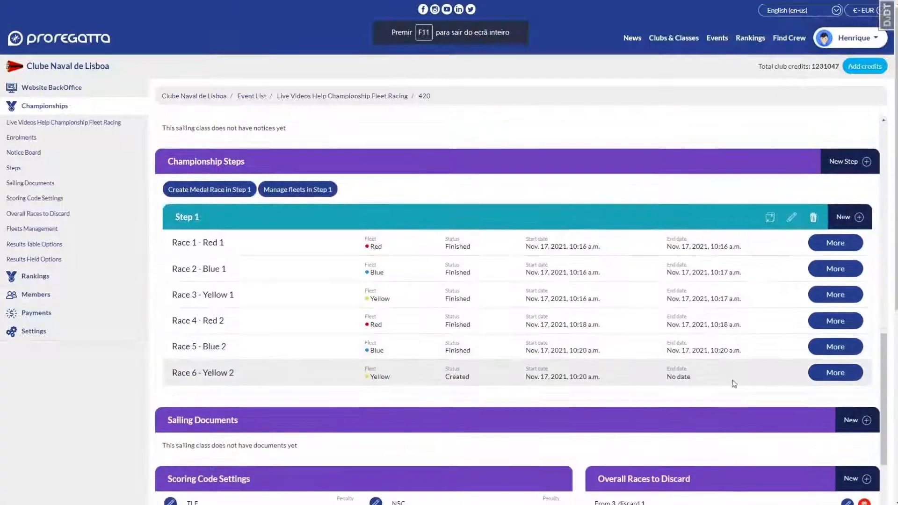
Enter positions 1 to 6 in race Yellow 2, with BRA 4454 first, ARG 48 second, ITA 31 third and RYF 41 fourth, then save and calculate
click(835, 372)
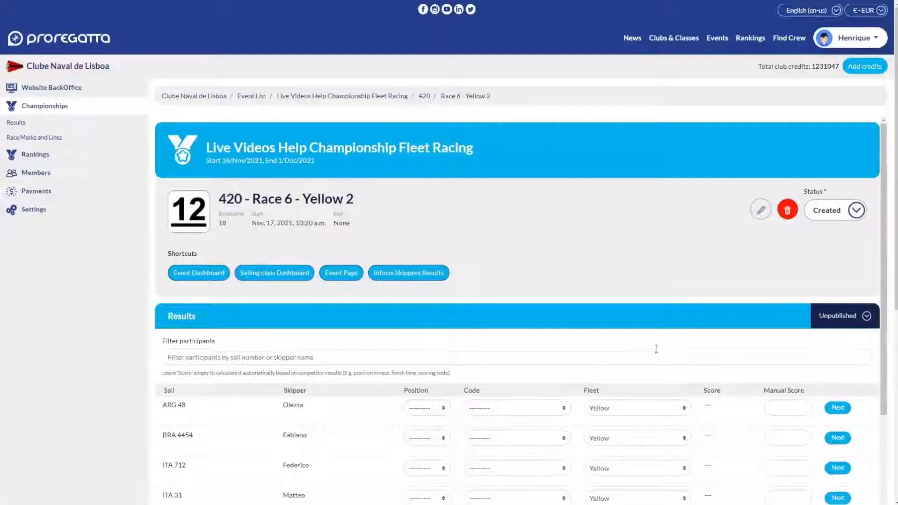
scroll(493, 321, down, 3)
click(427, 267)
click(418, 293)
click(425, 299)
click(424, 314)
click(424, 327)
click(426, 365)
click(427, 357)
click(424, 378)
click(425, 388)
click(424, 408)
click(426, 417)
click(423, 438)
click(231, 450)
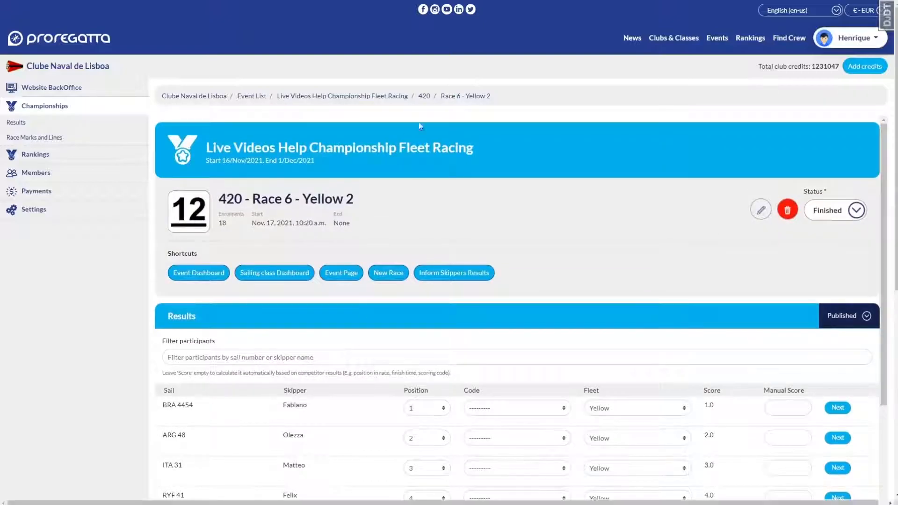
Go back to the 420 class and create a new championship step set to Qualifiers with cumulative scoring enabled
click(424, 96)
scroll(342, 292, down, 5)
scroll(343, 293, down, 10)
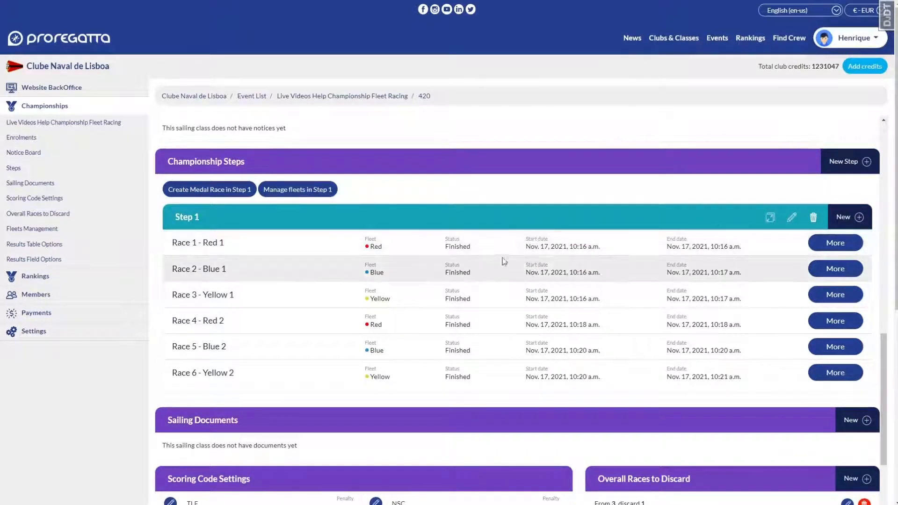
click(852, 164)
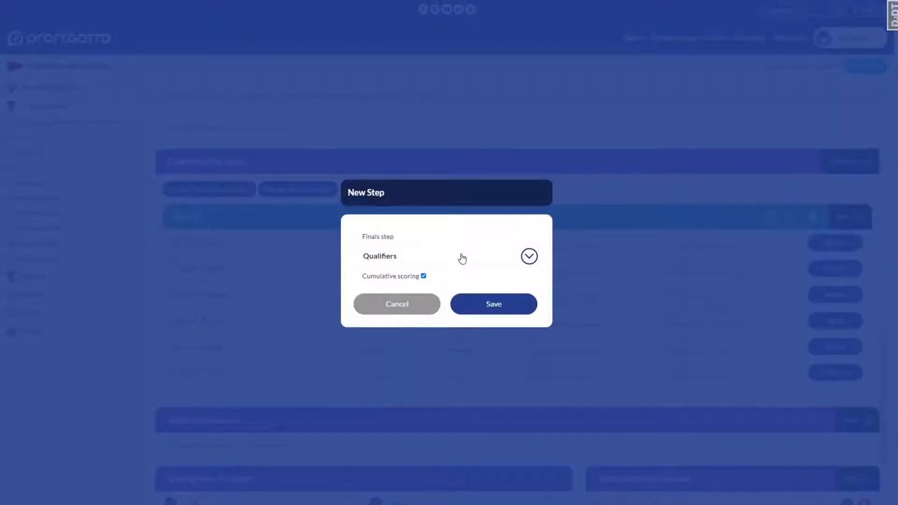
click(452, 260)
click(452, 261)
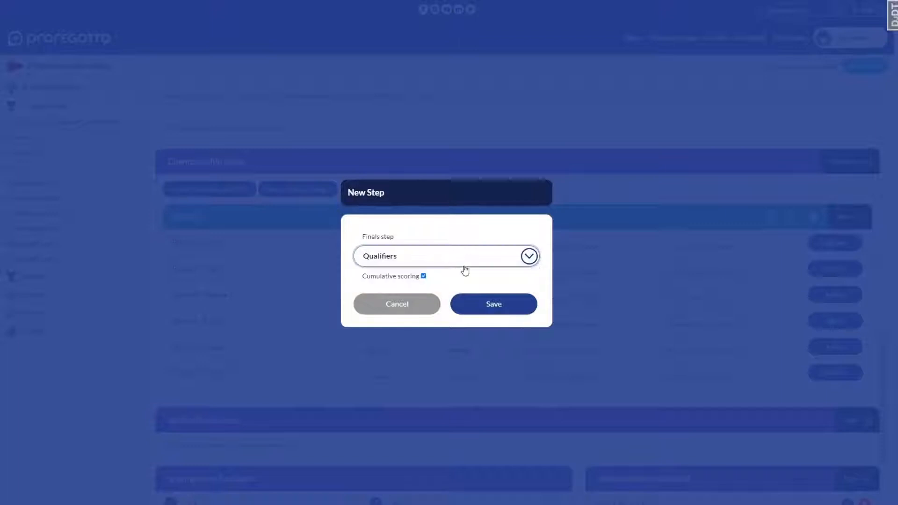
click(494, 308)
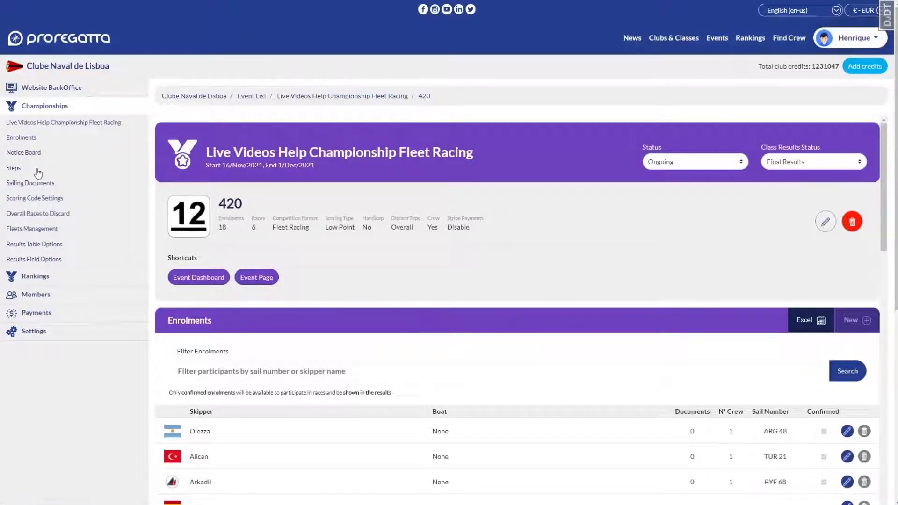
Review Step 2 in the 420 class's championship steps and go to its fleets management
click(38, 172)
scroll(296, 286, down, 1)
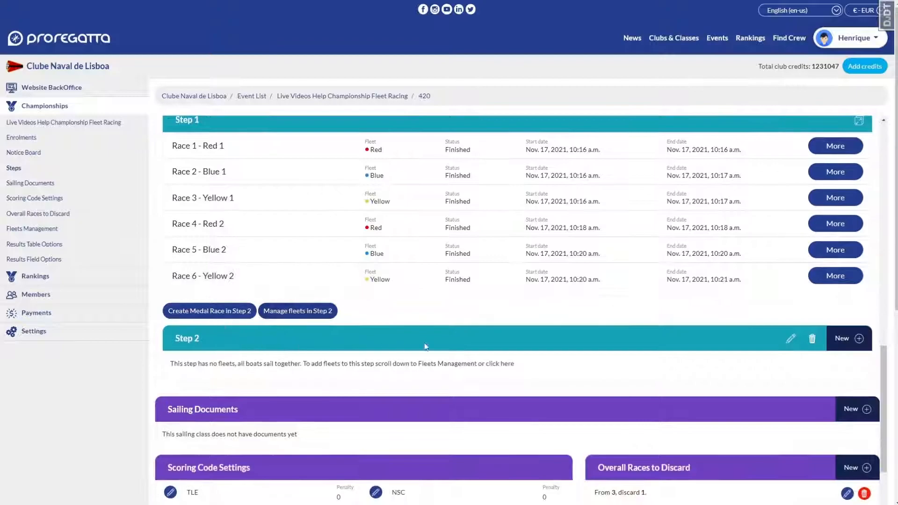
scroll(405, 346, up, 1)
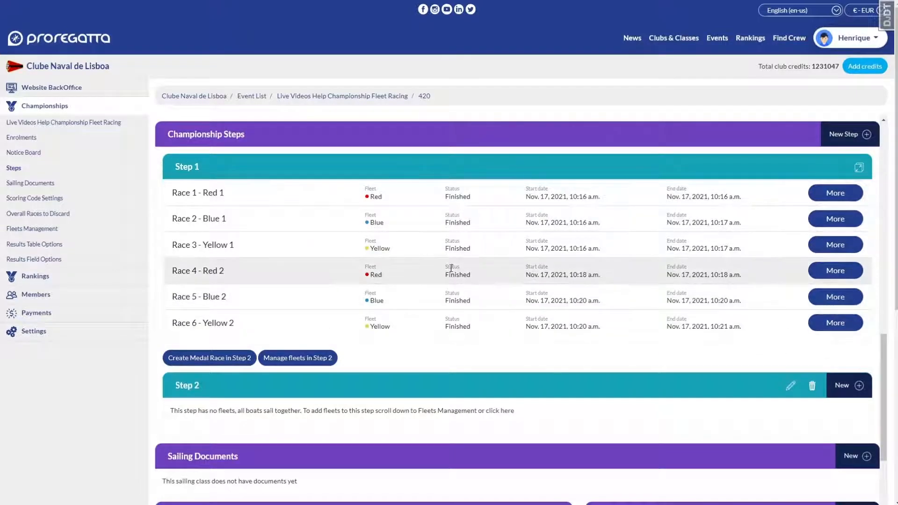
scroll(451, 268, down, 3)
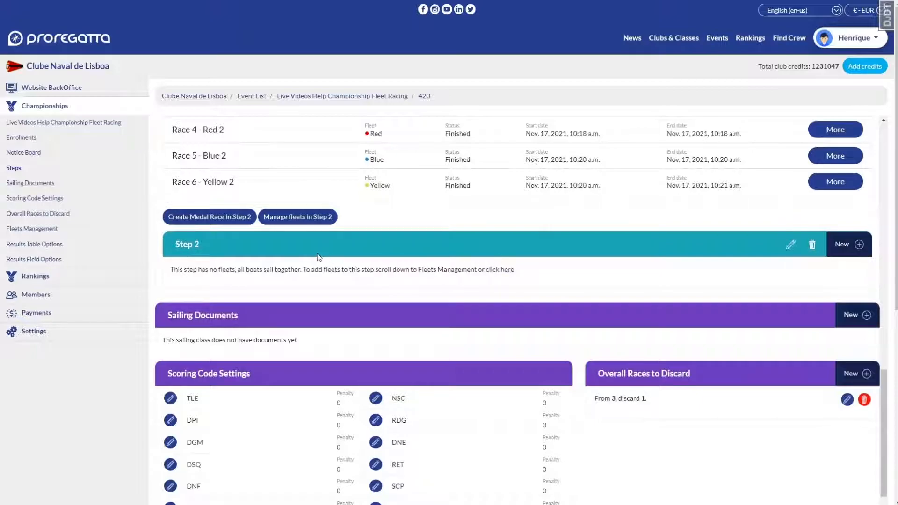
click(497, 271)
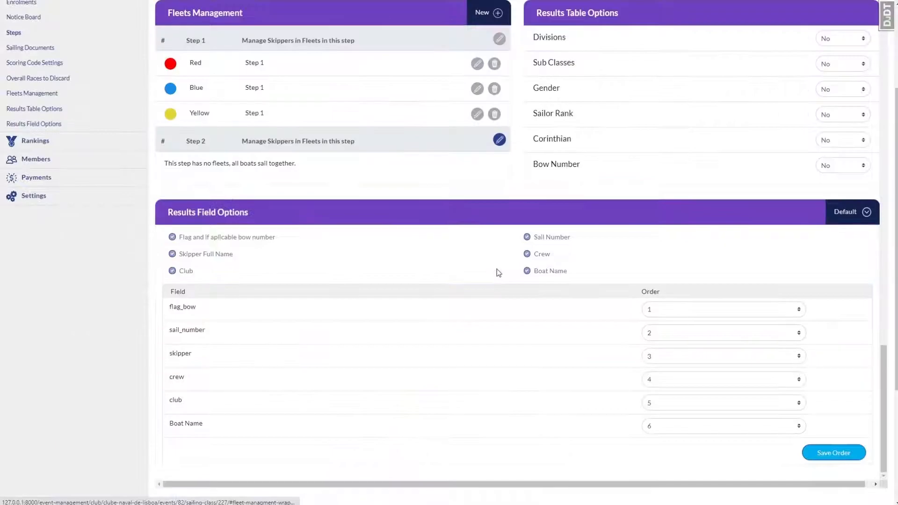
Create a new fleet in Step 2 named Red, with the colour red
scroll(490, 150, up, 2)
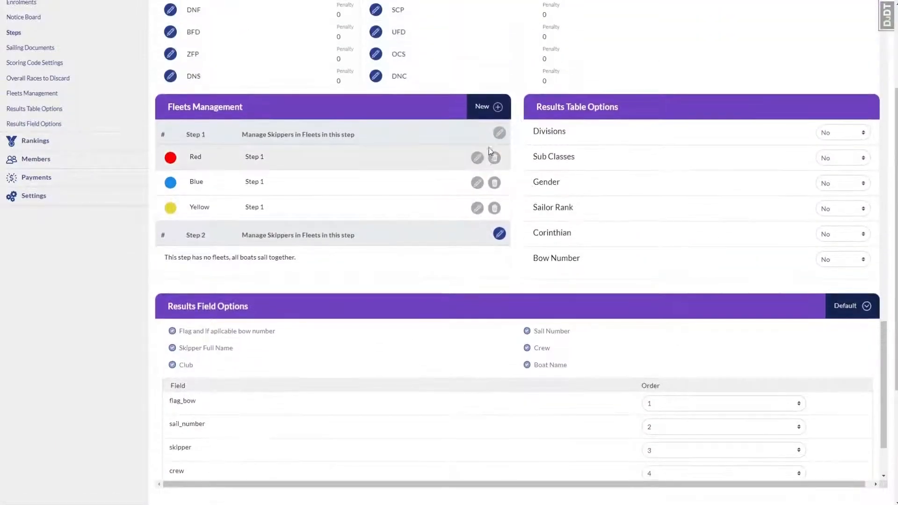
click(484, 106)
click(420, 248)
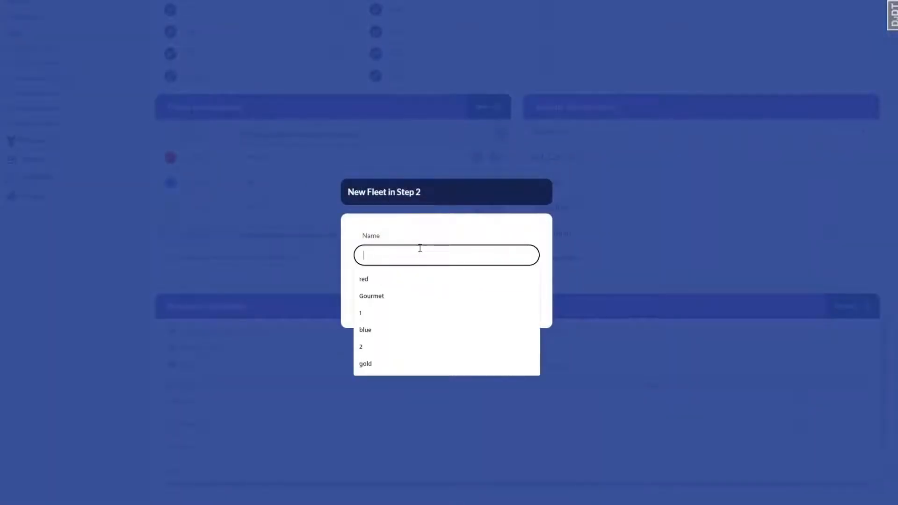
text(R)
click(434, 244)
click(485, 306)
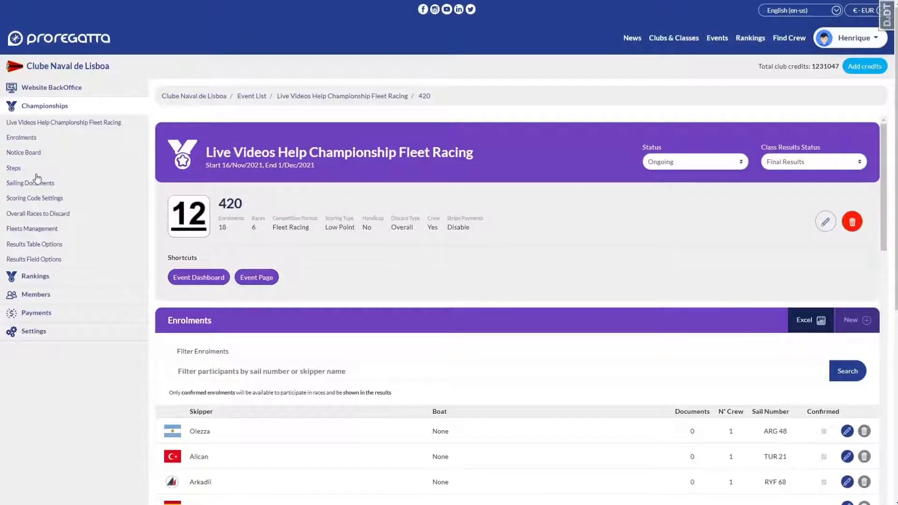
Create a new fleet in Step 2 named Blue, with a light blue colour of RGB 0, 179, 255
click(31, 172)
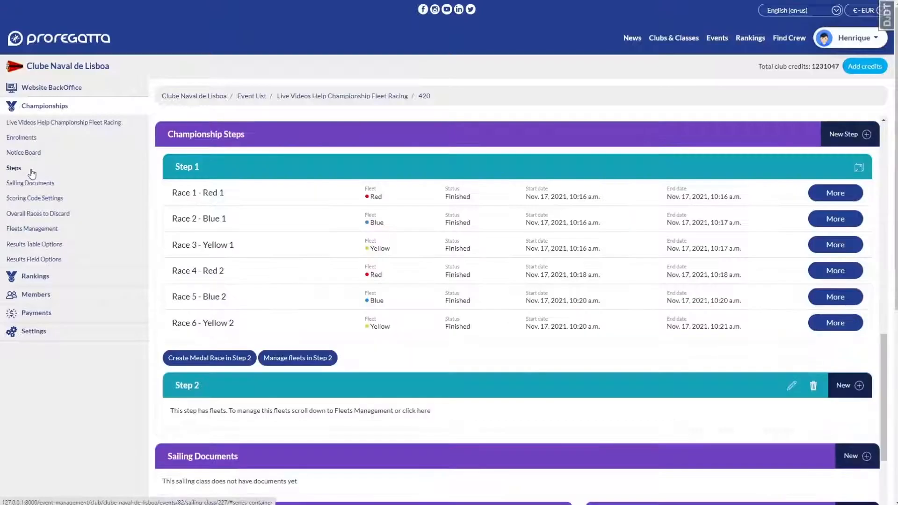
click(37, 230)
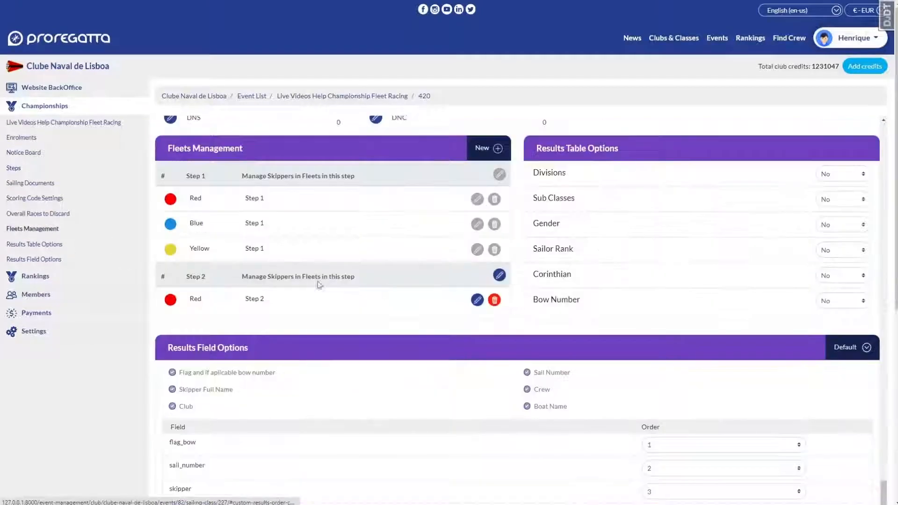
click(484, 159)
click(398, 246)
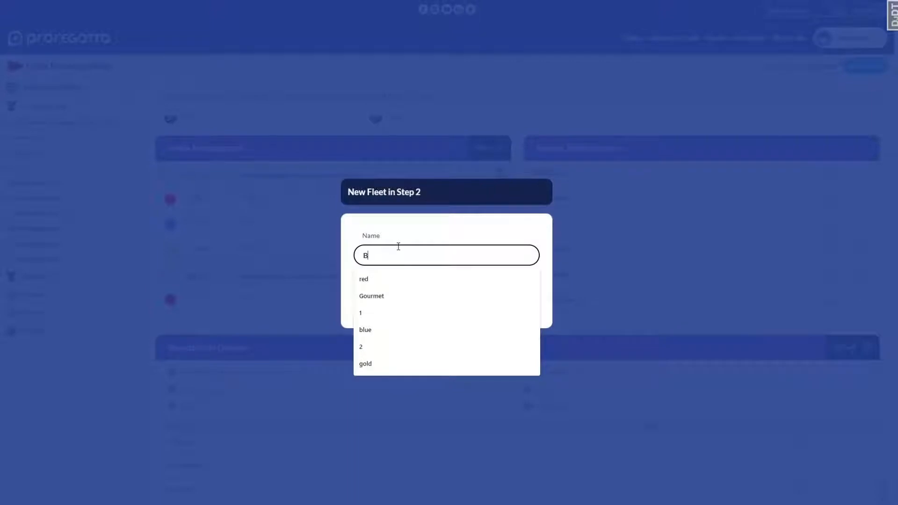
text(Blue)
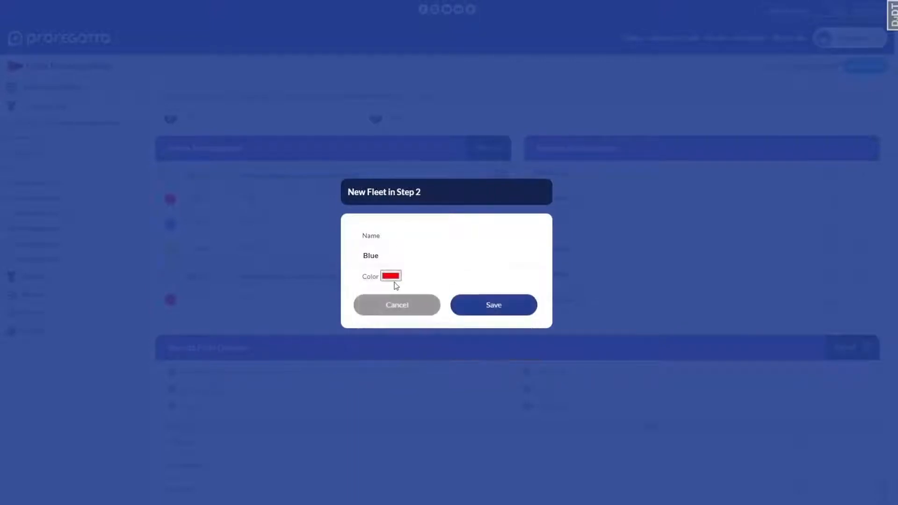
click(391, 276)
drag(443, 350, 444, 353)
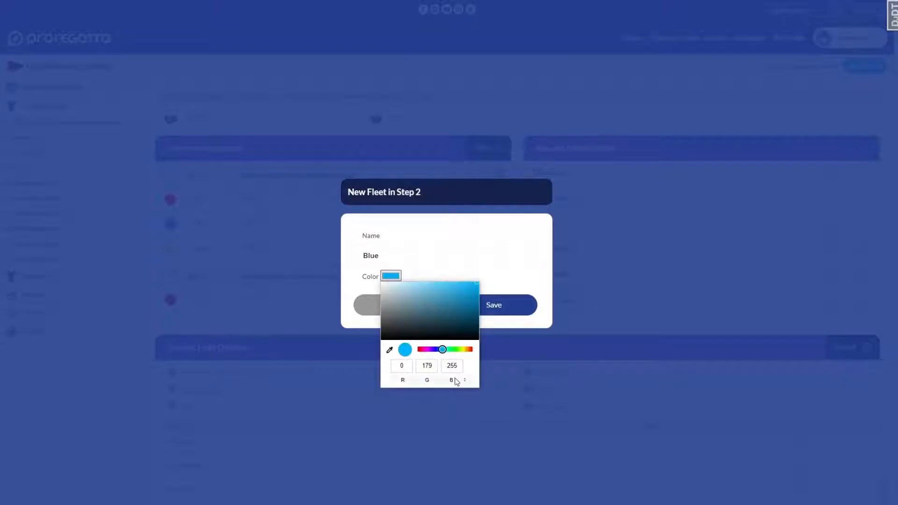
click(491, 321)
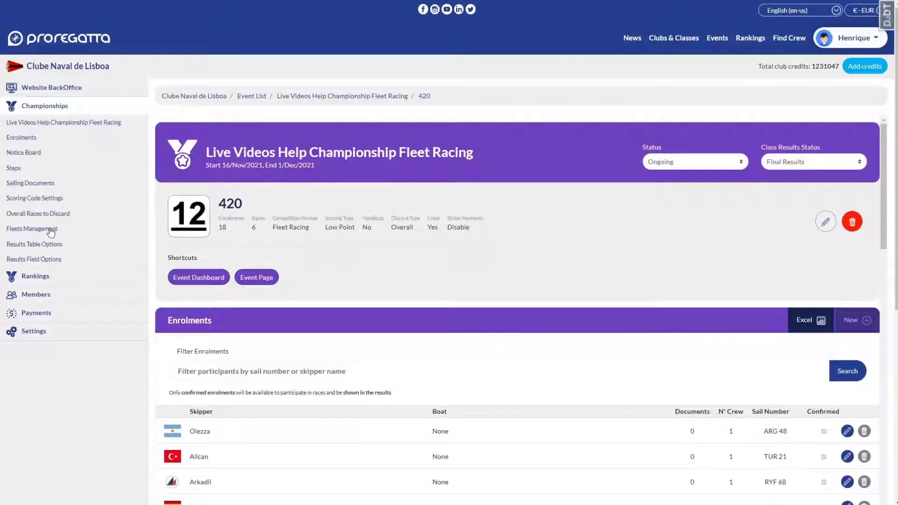
Create a new fleet in Step 2 named Yellow, with a yellow colour
click(52, 232)
click(484, 133)
click(397, 249)
text(Yellow)
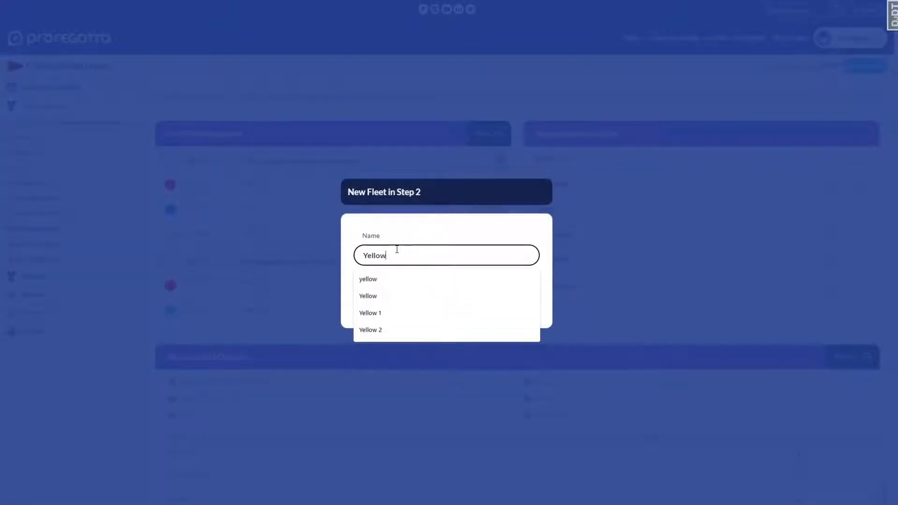
click(389, 277)
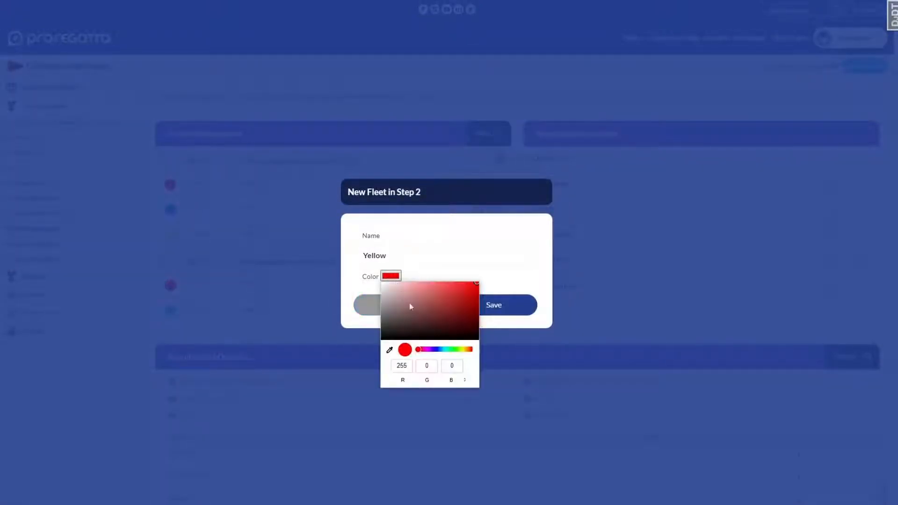
click(461, 350)
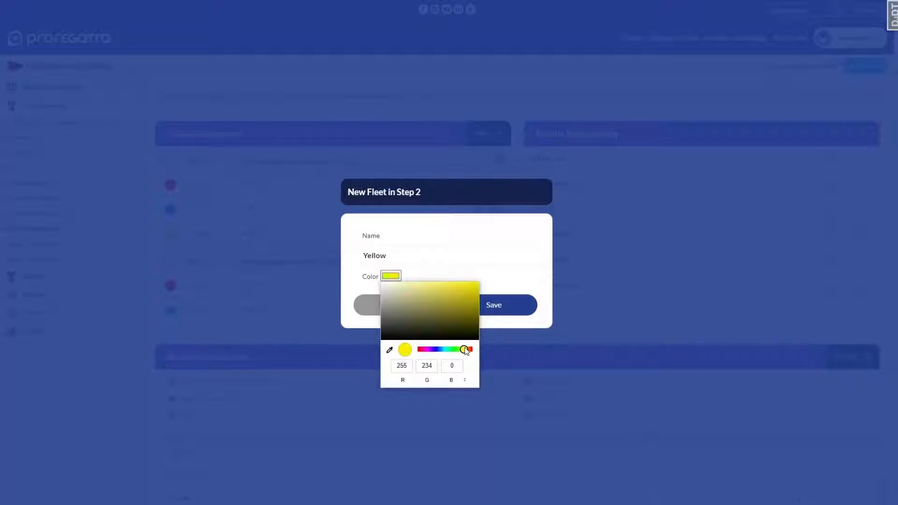
drag(457, 296, 464, 285)
click(508, 304)
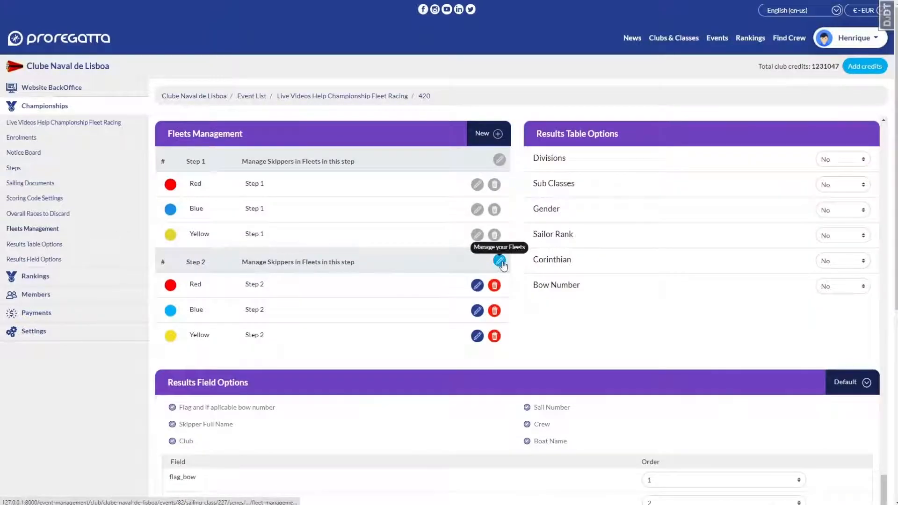
Distribute the skippers among Step 2's Yellow, Red and Blue fleets using the automated Snake order and save the assignment
click(499, 260)
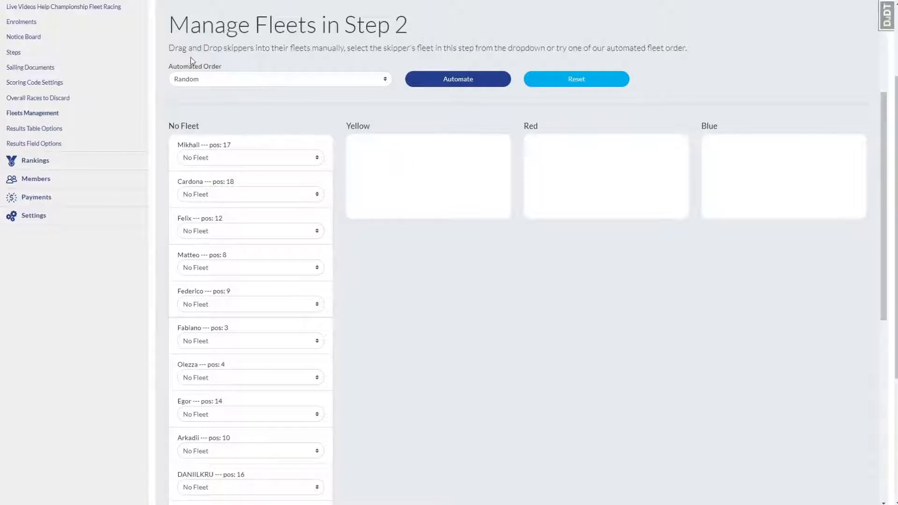
click(218, 81)
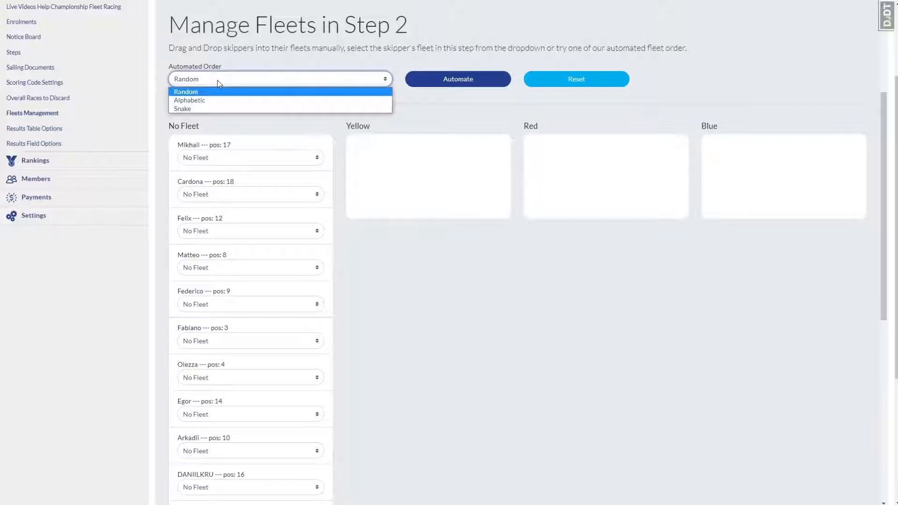
click(212, 109)
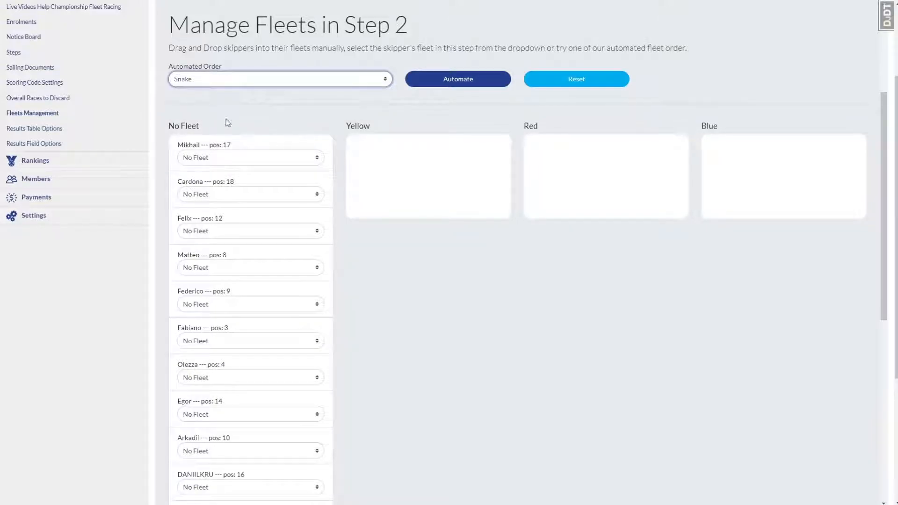
scroll(246, 247, down, 7)
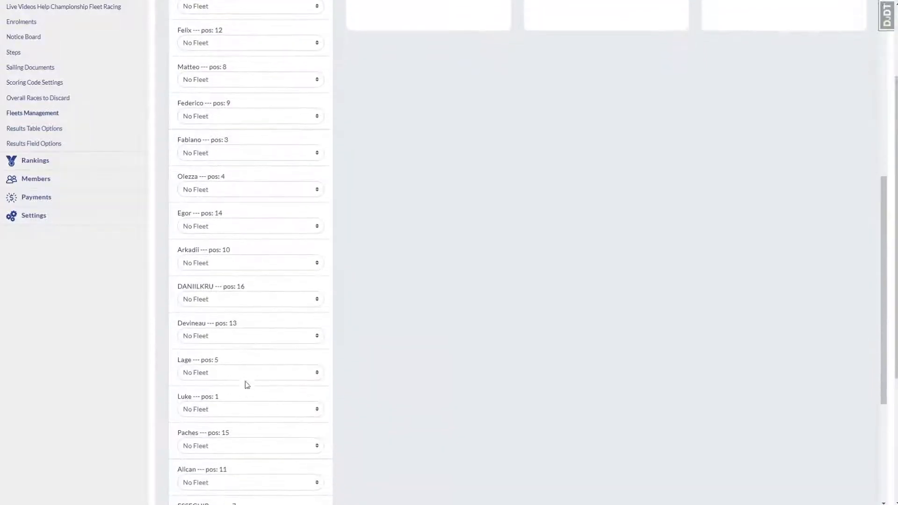
scroll(249, 393, up, 3)
scroll(257, 384, up, 4)
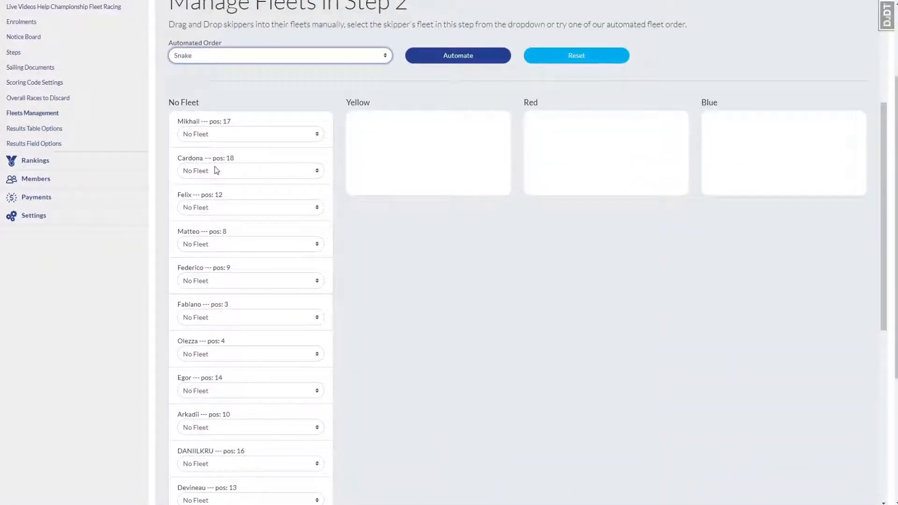
scroll(217, 171, up, 3)
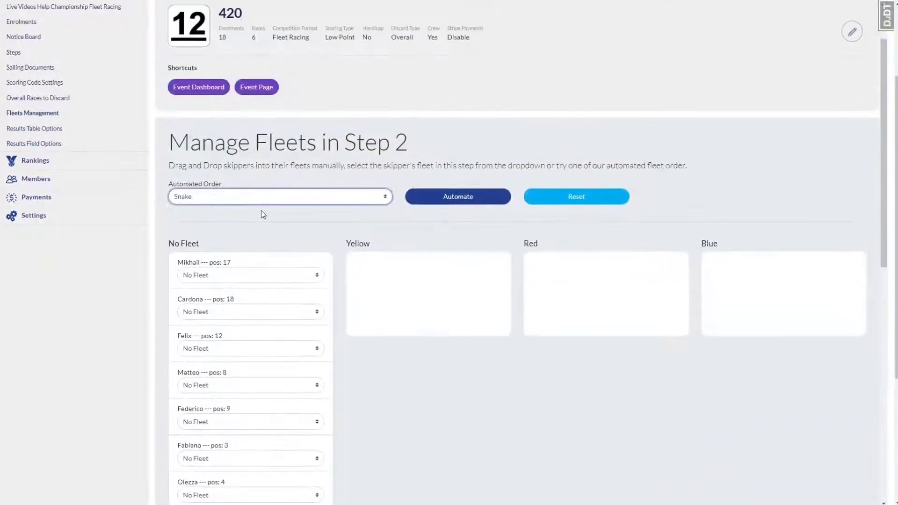
click(484, 200)
scroll(372, 255, down, 1)
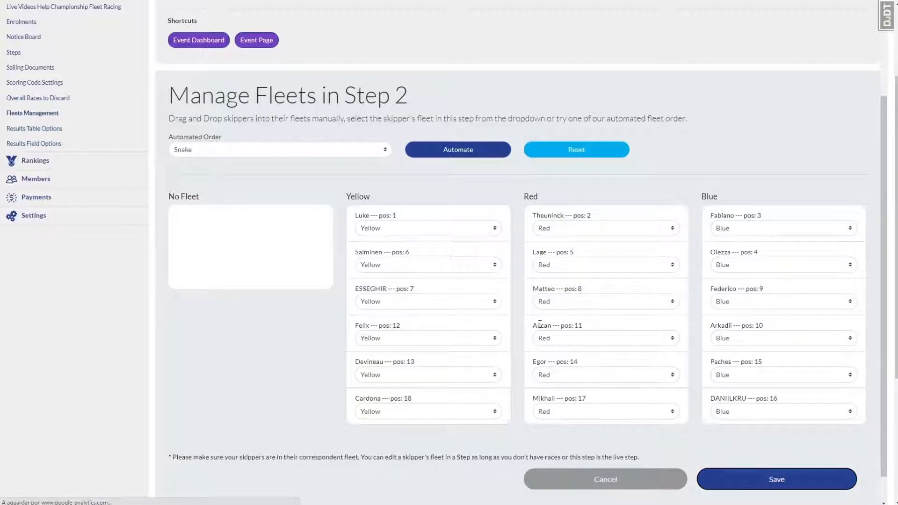
scroll(293, 256, up, 6)
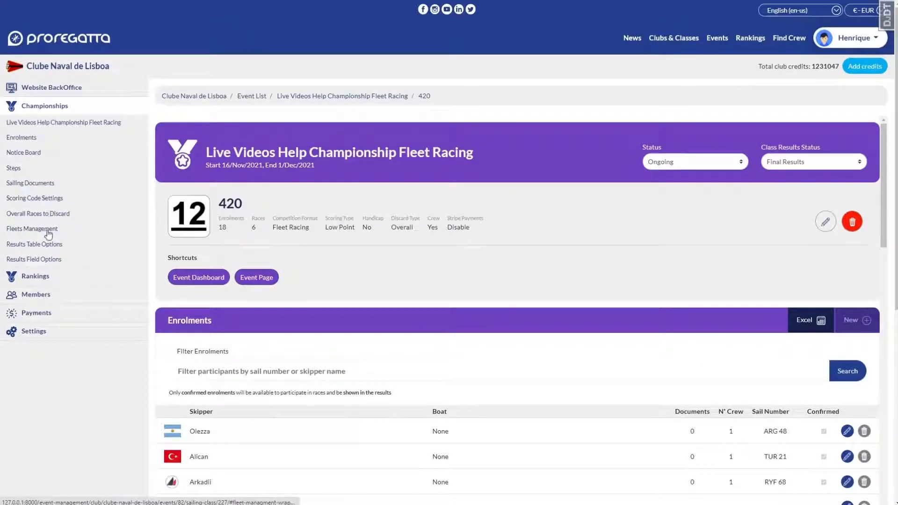
Create an unnamed fleet race in Step 2 of the championship for the Red fleet
click(34, 170)
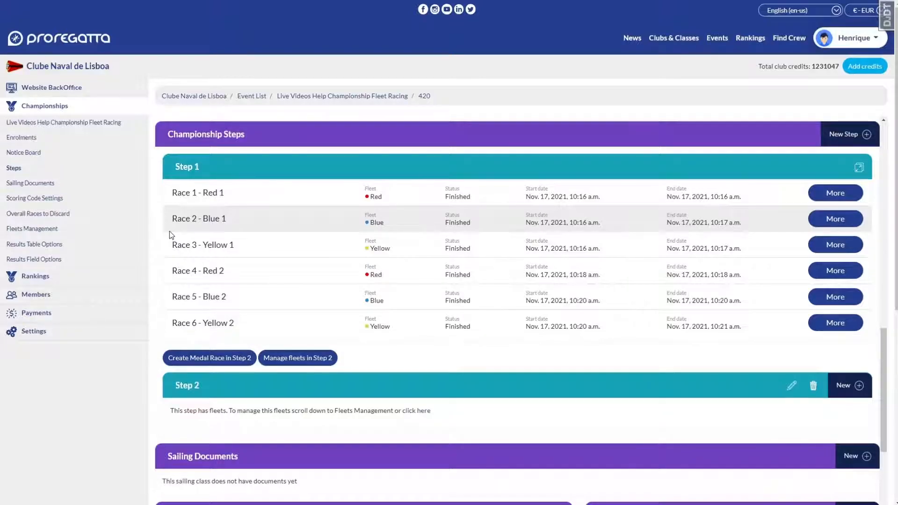
scroll(169, 231, down, 1)
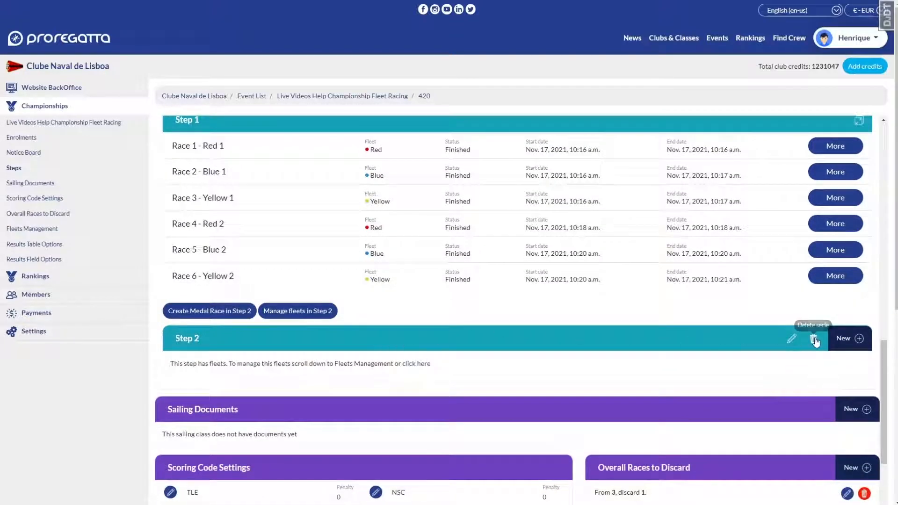
click(856, 340)
click(431, 285)
click(414, 308)
click(487, 316)
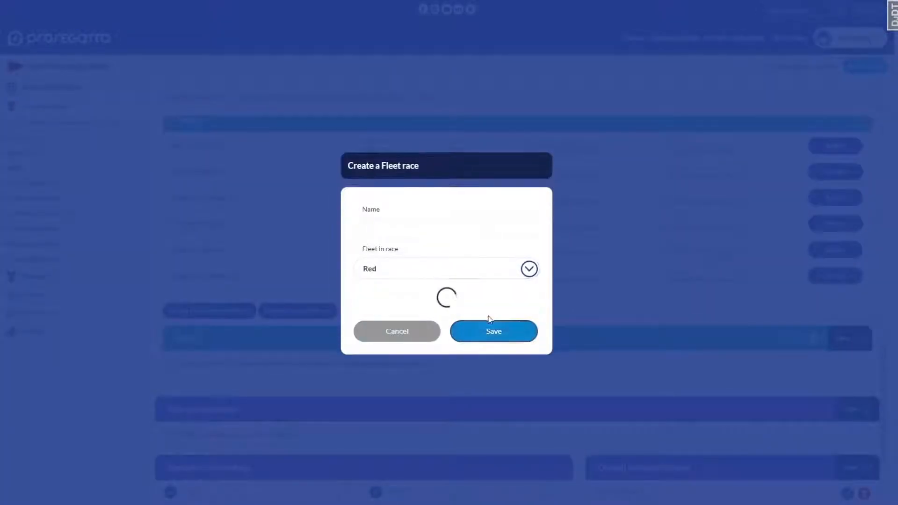
Create a second unnamed fleet race in Step 2 for the Blue fleet
click(849, 337)
click(426, 284)
click(402, 316)
click(495, 318)
Create a third unnamed fleet race in Step 2 for the Yellow fleet
click(855, 318)
click(421, 283)
click(391, 326)
click(484, 327)
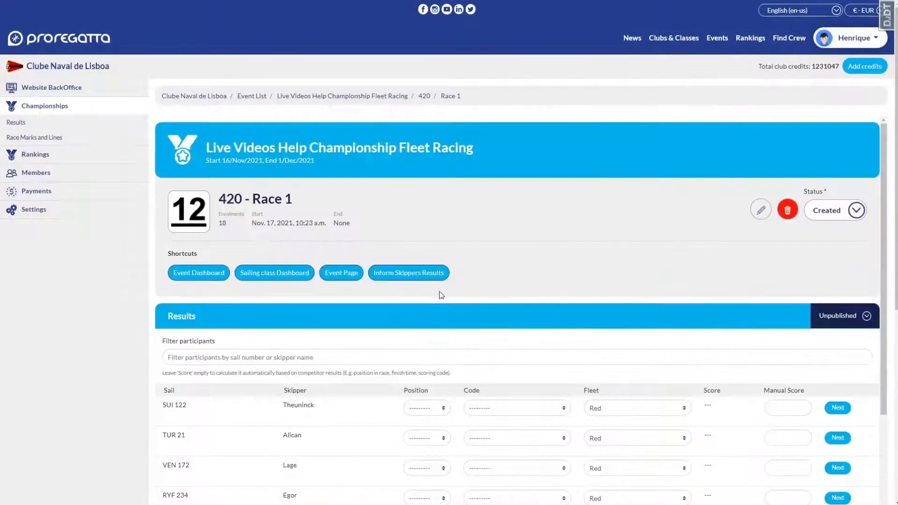
Give the Red fleet's boats in Step 2's Race 1 positions 1 to 6 in listed order, then save and calculate the results
scroll(610, 374, down, 4)
click(426, 220)
click(426, 241)
click(426, 250)
click(424, 279)
click(424, 279)
click(420, 310)
click(419, 310)
click(420, 340)
click(420, 340)
click(420, 370)
click(419, 369)
click(420, 391)
click(237, 403)
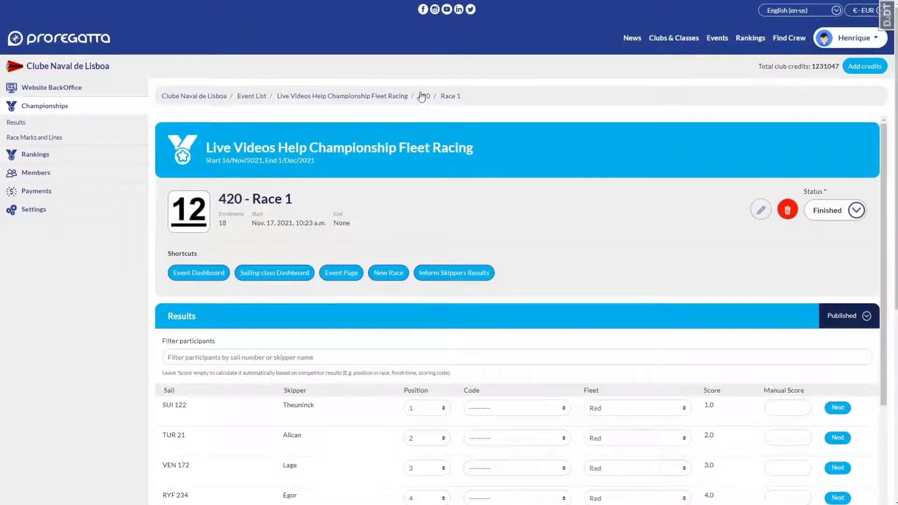
Review the 420 results table on the public event page, examining the R3 scores and discards, and return to the class page
click(423, 96)
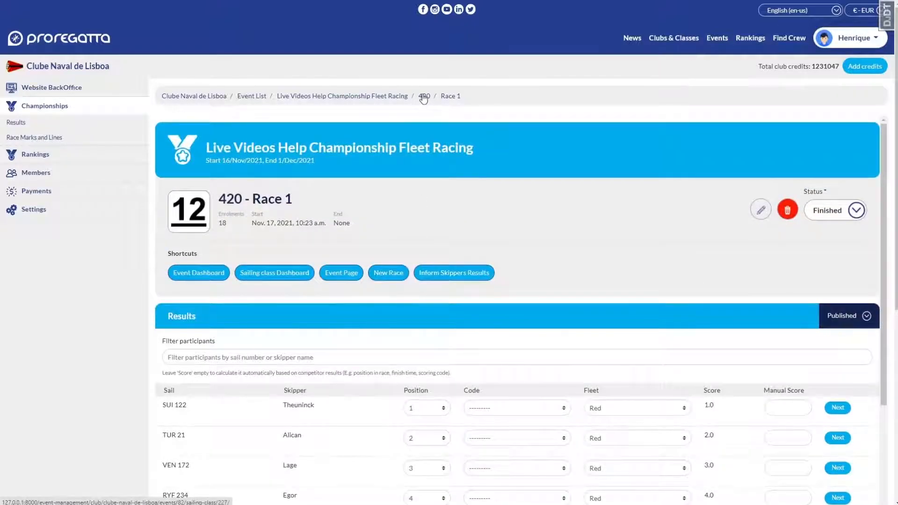
right_click(252, 281)
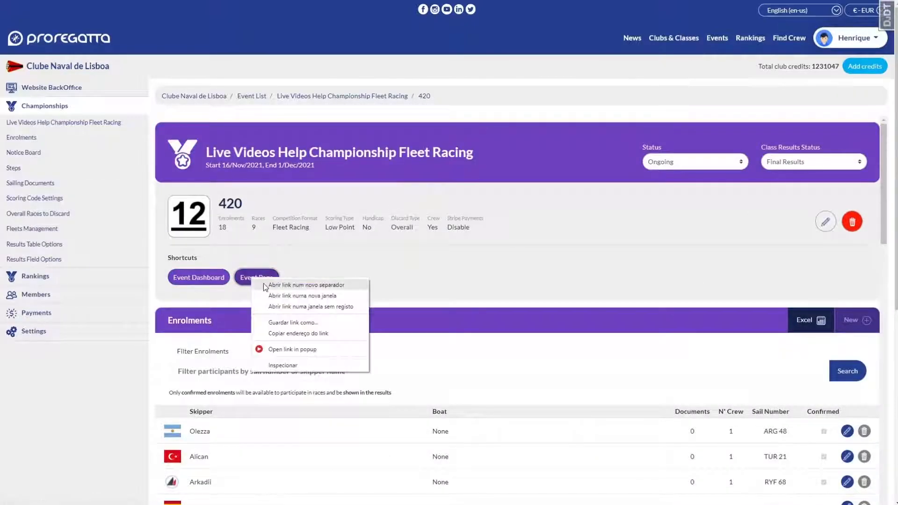
click(245, 280)
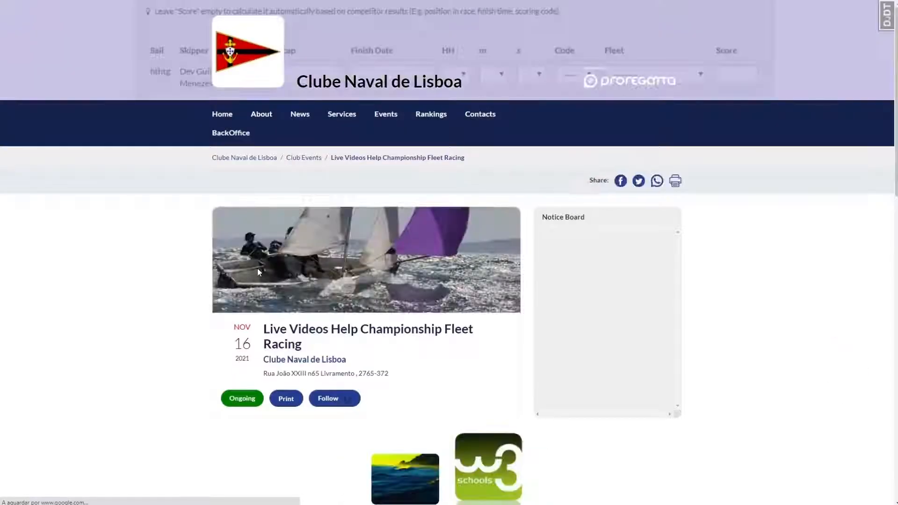
scroll(260, 273, down, 10)
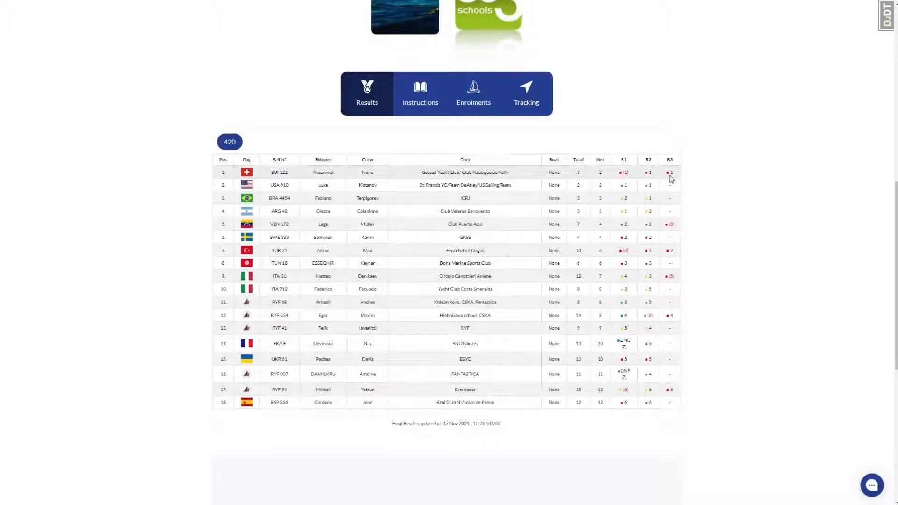
drag(676, 224, 670, 227)
click(671, 225)
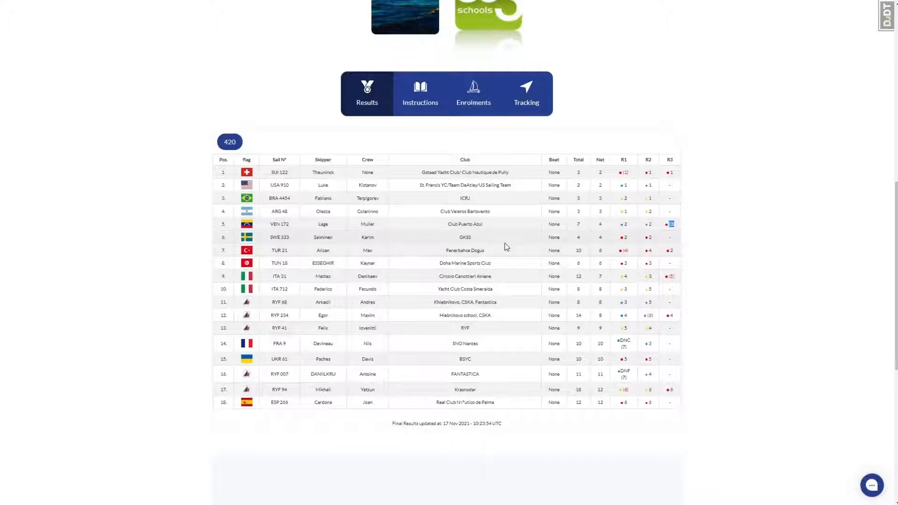
key(F11)
click(7, 26)
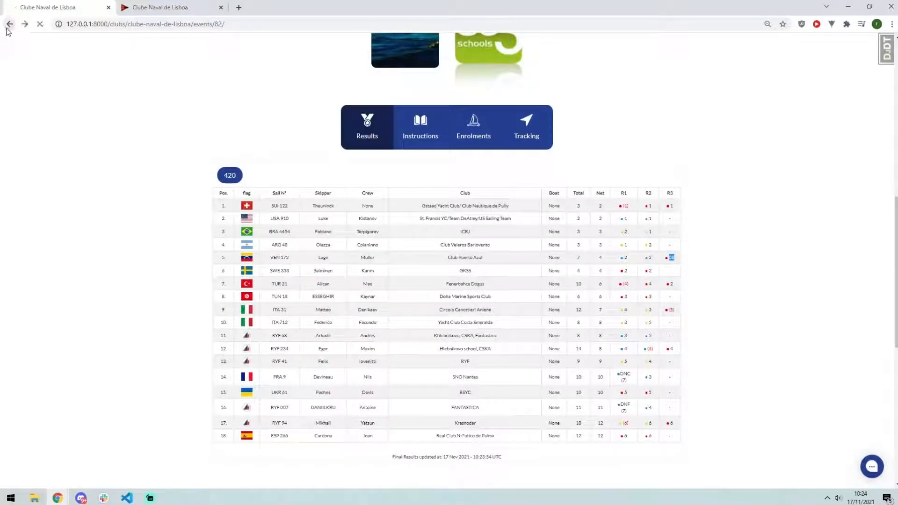
key(F11)
In Step 2's Race 2, place UKR 61, RYF 007, RYF 68, ARG 48, BRA 4454 and ITA 712 first to sixth; save and calculate
scroll(423, 248, down, 8)
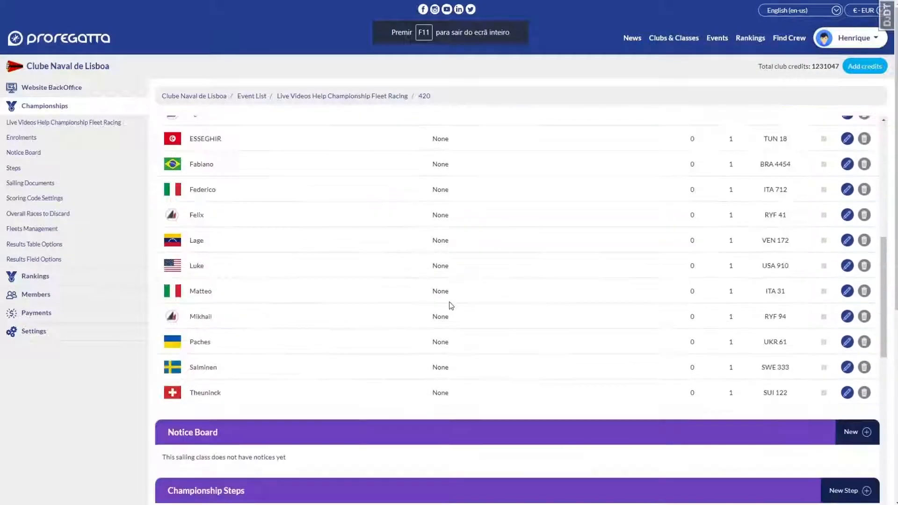
scroll(450, 304, down, 10)
click(814, 324)
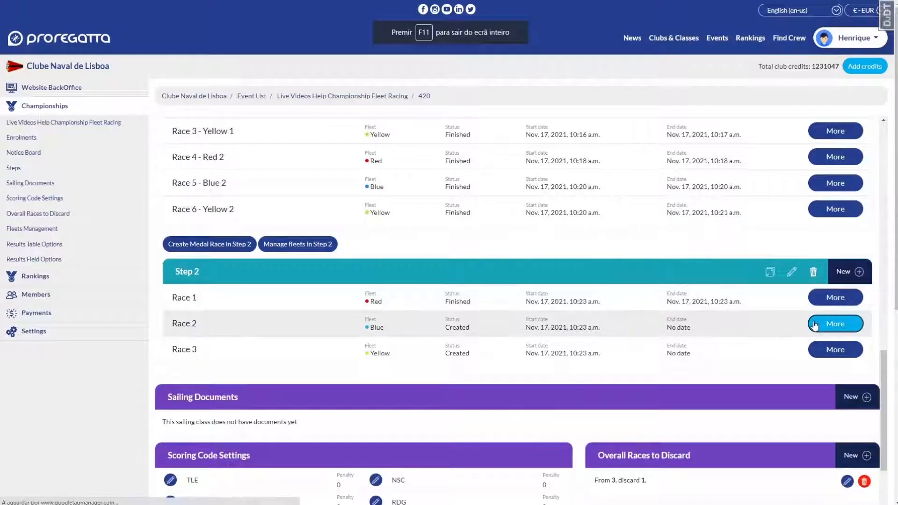
scroll(531, 312, down, 3)
click(422, 267)
click(420, 288)
click(422, 297)
click(420, 310)
click(421, 298)
click(420, 326)
click(421, 332)
key(3)
key(Return)
click(423, 358)
key(4)
key(Return)
click(423, 391)
key(5)
click(423, 415)
key(6)
key(Return)
click(423, 387)
click(423, 408)
click(220, 451)
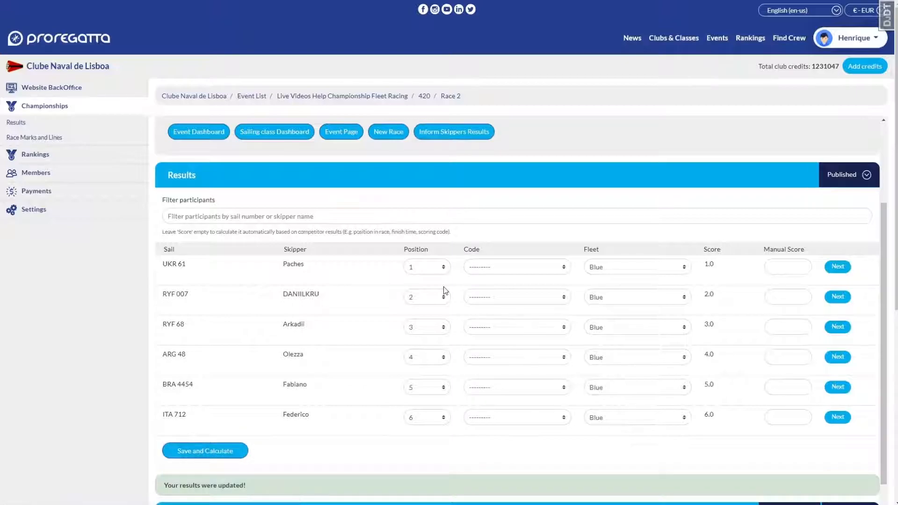
Return to the 420 class page and open Step 2's Race 3 for the Yellow fleet
scroll(525, 347, up, 3)
scroll(633, 312, down, 2)
click(634, 318)
click(635, 318)
scroll(613, 314, up, 2)
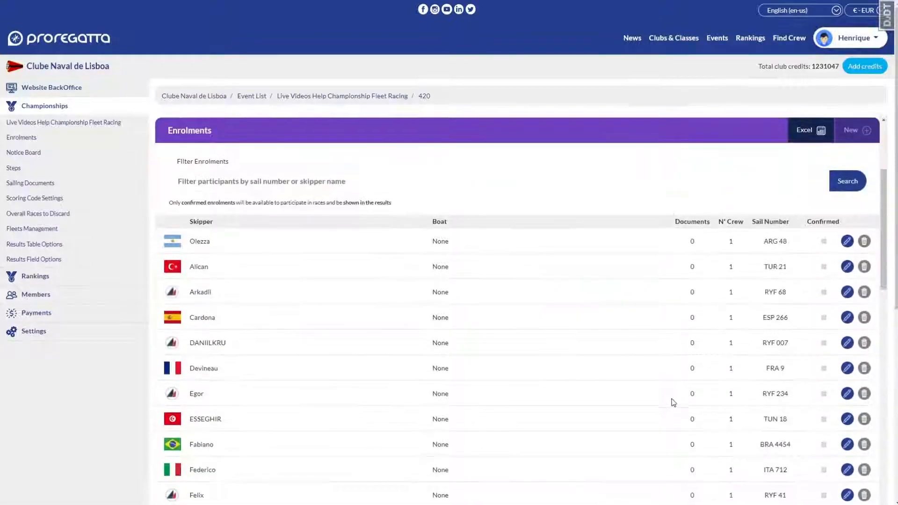
scroll(672, 403, down, 12)
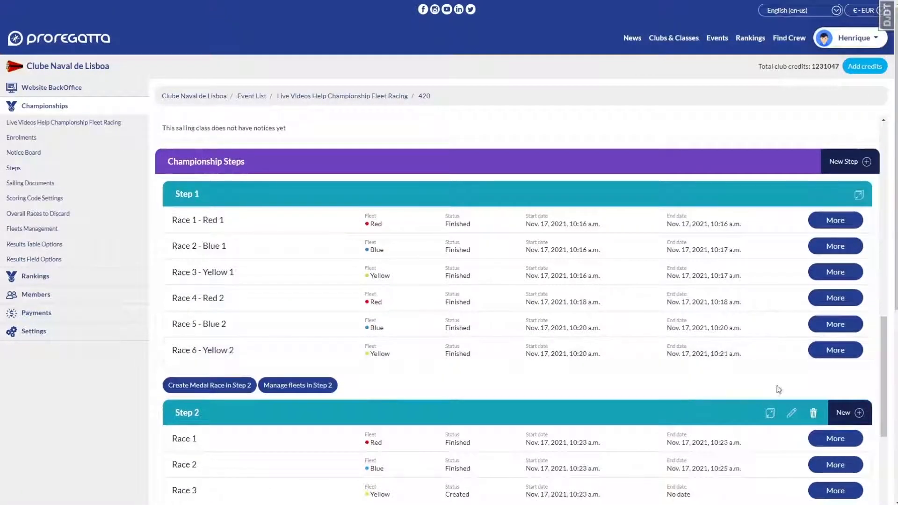
scroll(797, 370, down, 4)
click(847, 310)
Enter positions 1 to 5 in Race 3 for SWE 333, TUN 18, USA 910, FRA 9 and RYF 41
scroll(677, 334, down, 5)
click(426, 173)
click(424, 194)
click(421, 202)
click(422, 226)
click(422, 230)
click(423, 265)
click(424, 260)
click(427, 301)
click(428, 300)
click(425, 293)
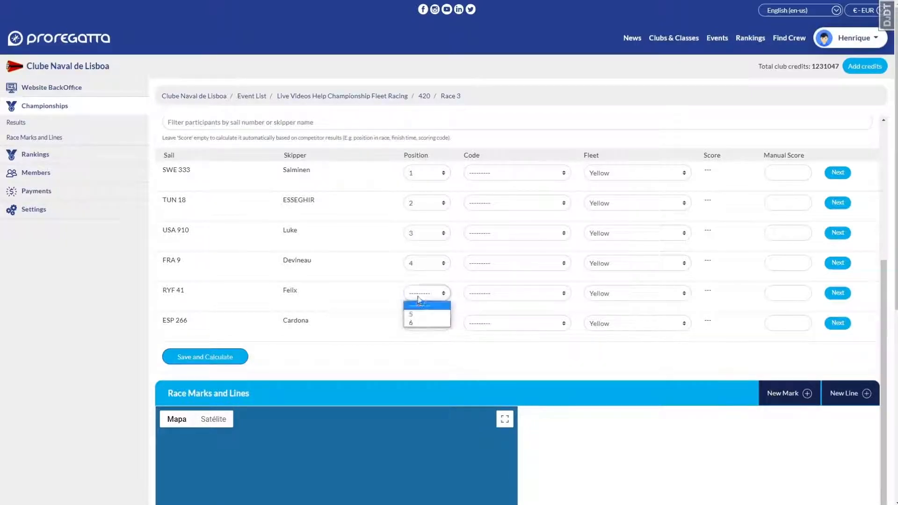
click(421, 314)
Change Race 3's positions to 6 for SWE 333 and 1 for TUN 18, set ESP 266 to 2, then save and calculate
click(421, 176)
click(419, 194)
click(421, 202)
click(421, 230)
click(436, 323)
click(416, 344)
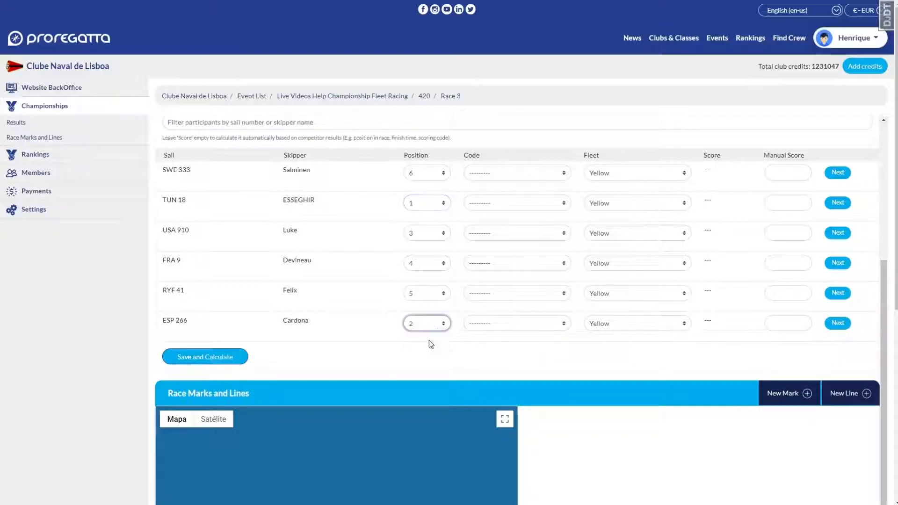
click(434, 233)
click(428, 253)
click(211, 356)
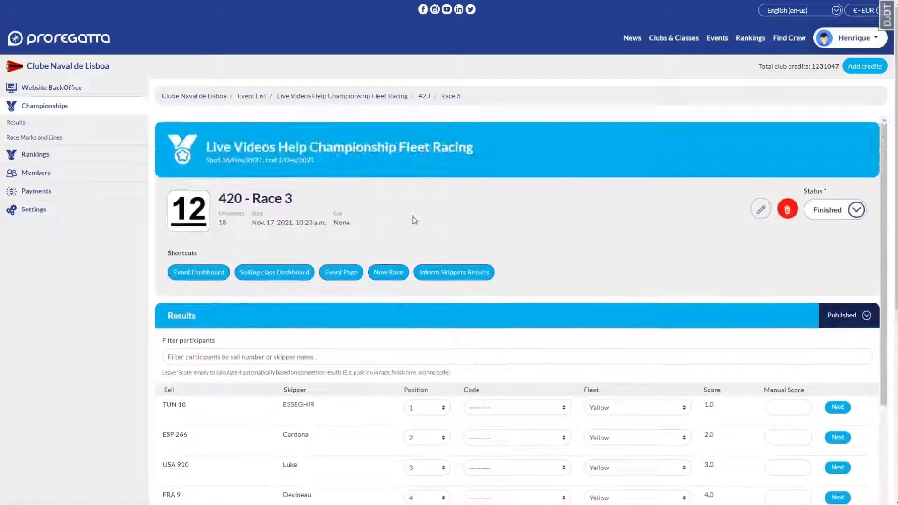
Review the status of Step 2's races and the overall discard rule in the 420 class
click(423, 97)
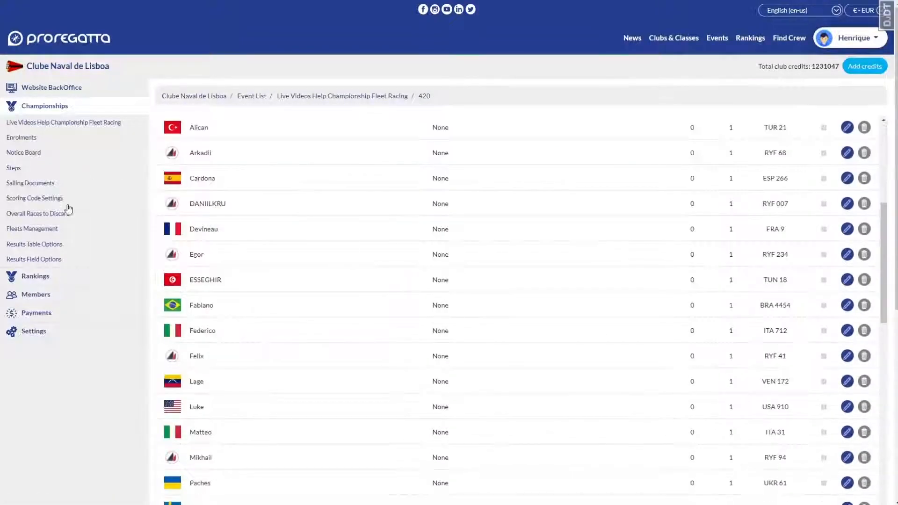
click(29, 172)
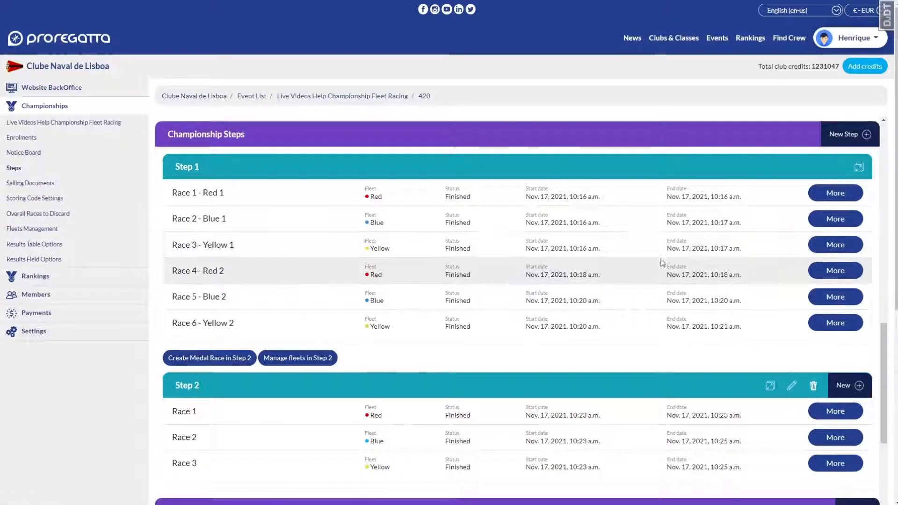
scroll(671, 260, down, 2)
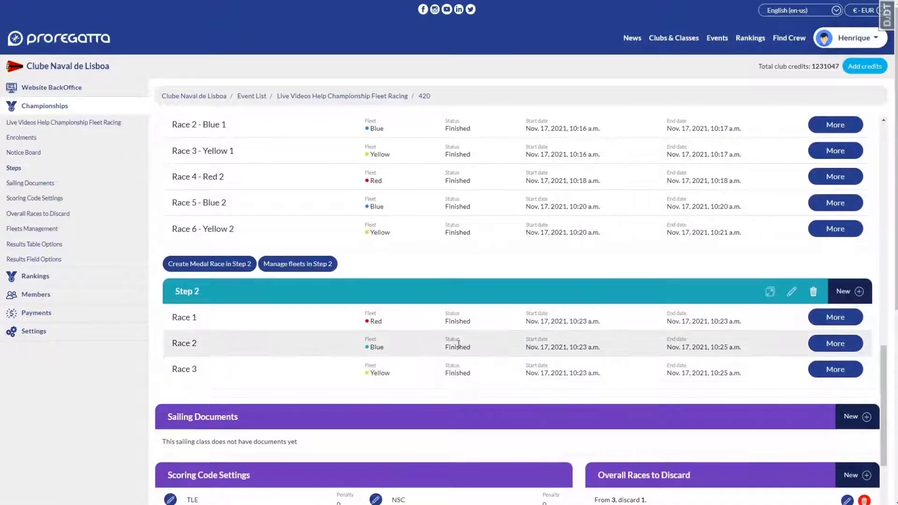
scroll(704, 405, down, 2)
drag(703, 405, 593, 406)
click(651, 411)
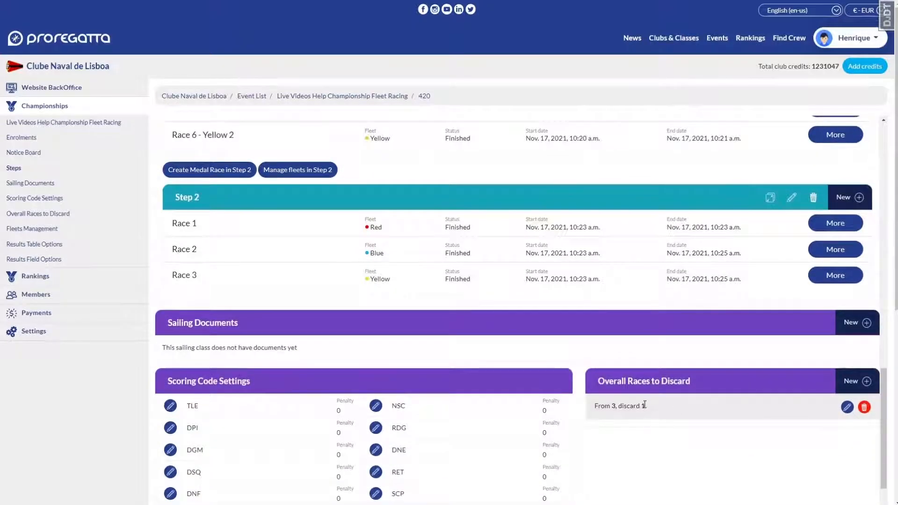
scroll(627, 365, up, 5)
scroll(617, 335, down, 4)
Delete the 420 class's overall discard rule "From 3, discard 1" and confirm the permanent deletion
click(864, 453)
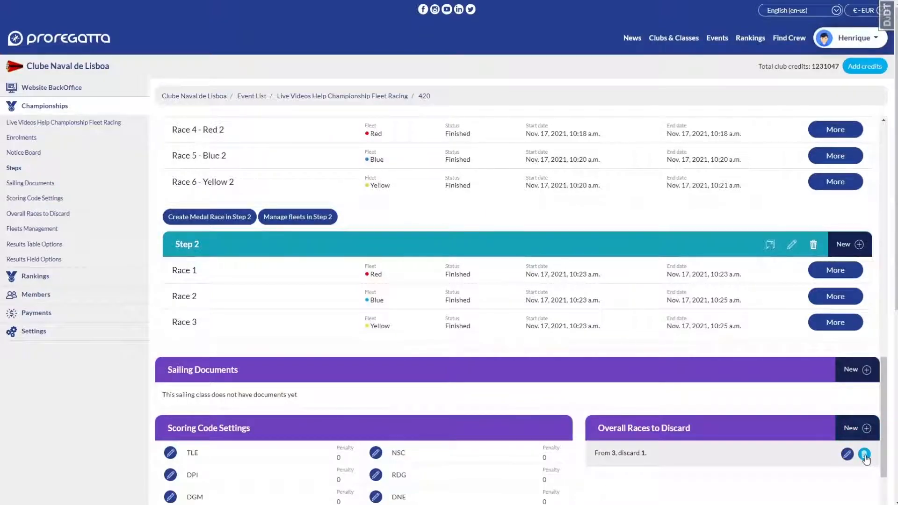
click(864, 455)
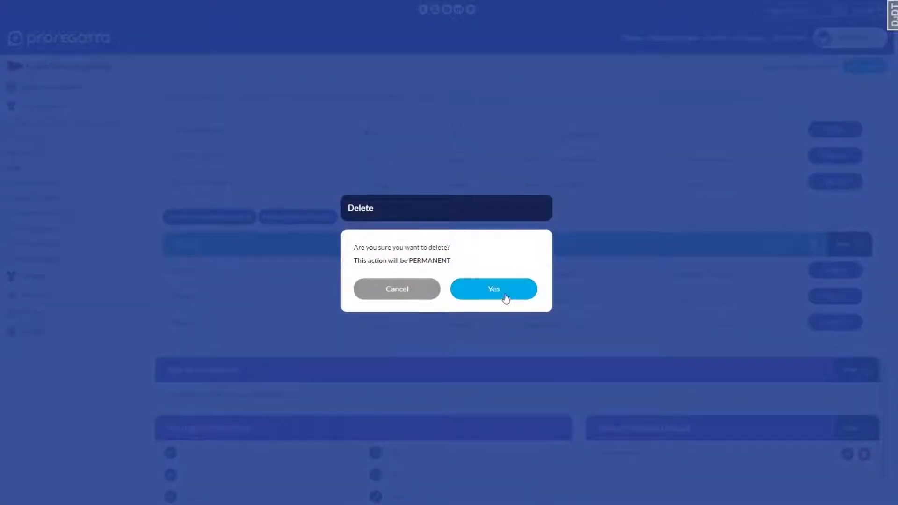
click(505, 293)
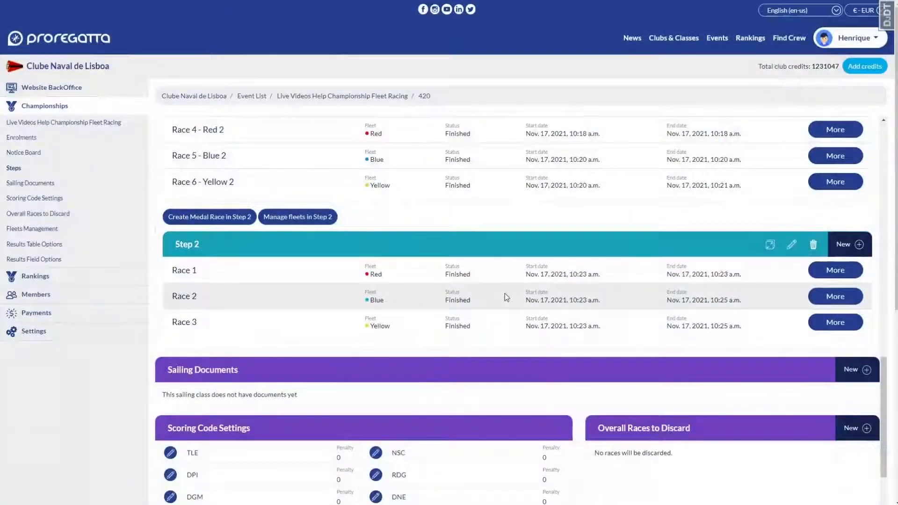
Open the public event page and examine the 420 results table with no races discarded
scroll(645, 314, up, 3)
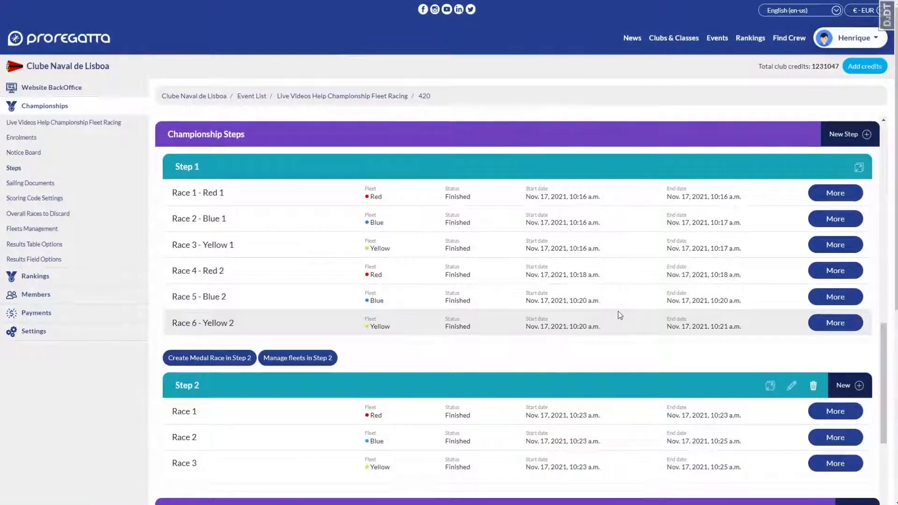
scroll(435, 176, up, 5)
scroll(261, 233, up, 10)
scroll(332, 216, down, 3)
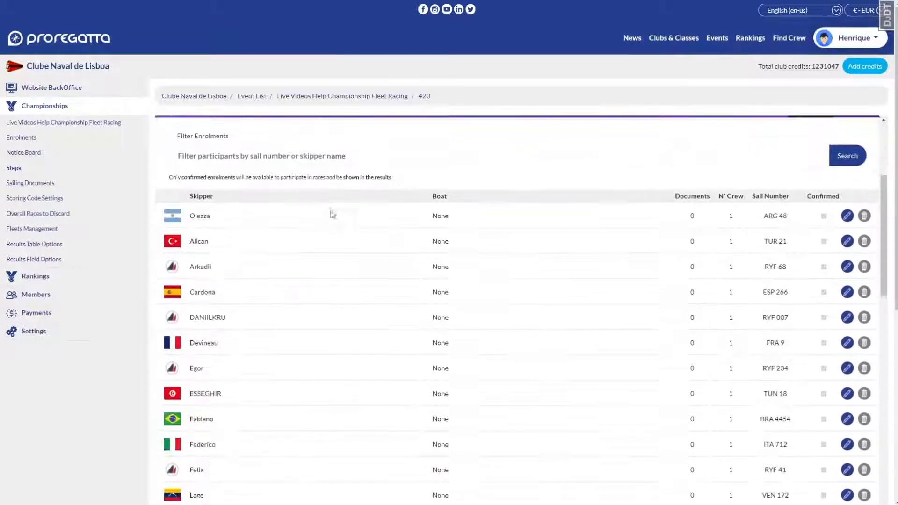
scroll(333, 216, up, 4)
click(256, 277)
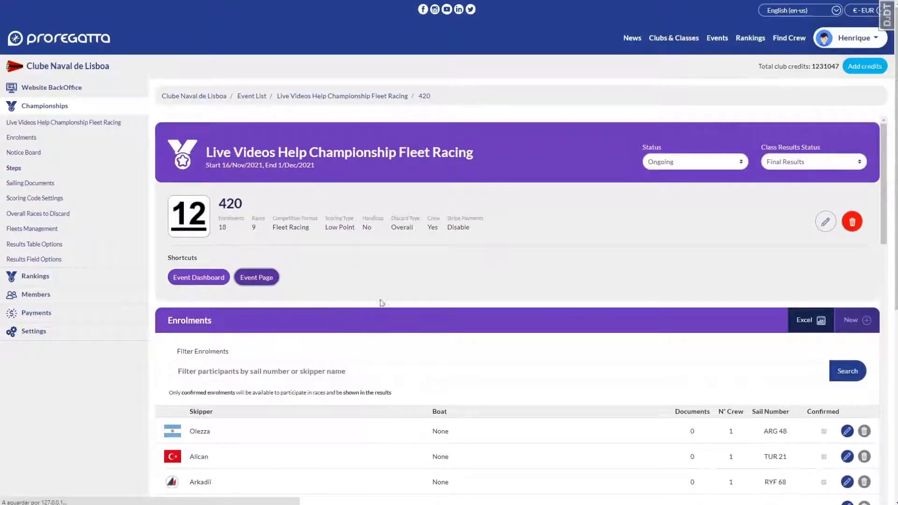
scroll(399, 304, down, 10)
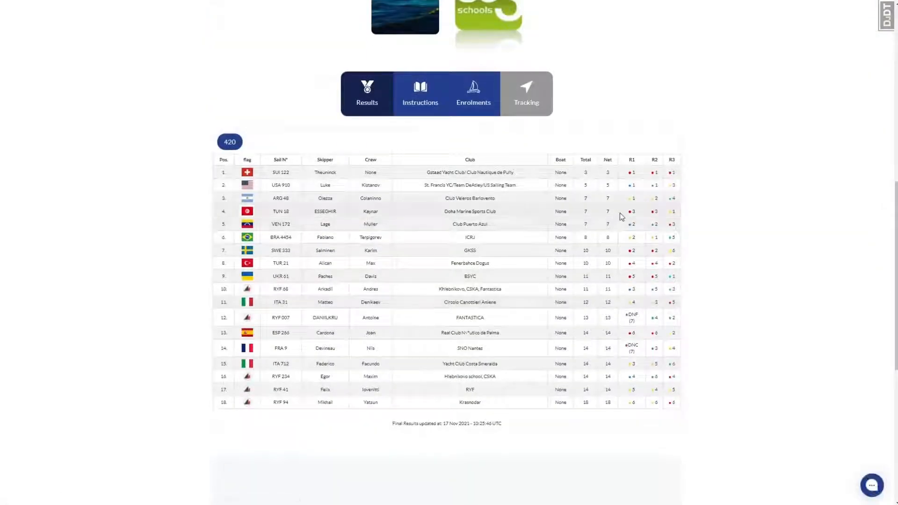